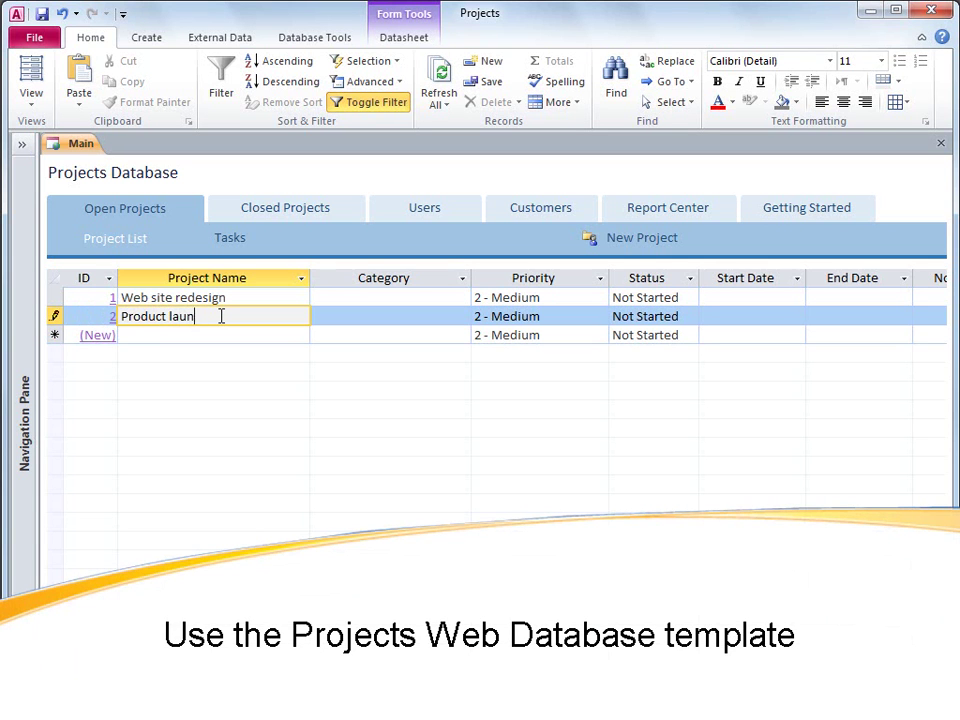
Save the Product launch: Widget A project, then start Conference Room Remodel and begin entering its customer's name
{"action": "type", "text": "ch."}
{"action": "type", "text": ": Widget A"}
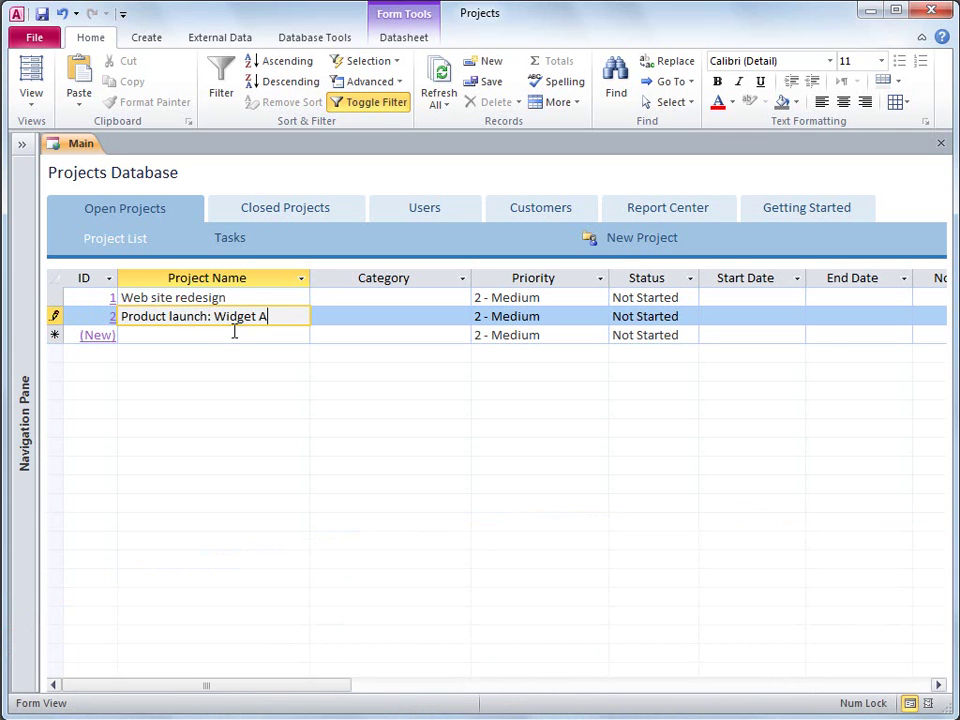
{"action": "left_click", "coordinate": [236, 331]}
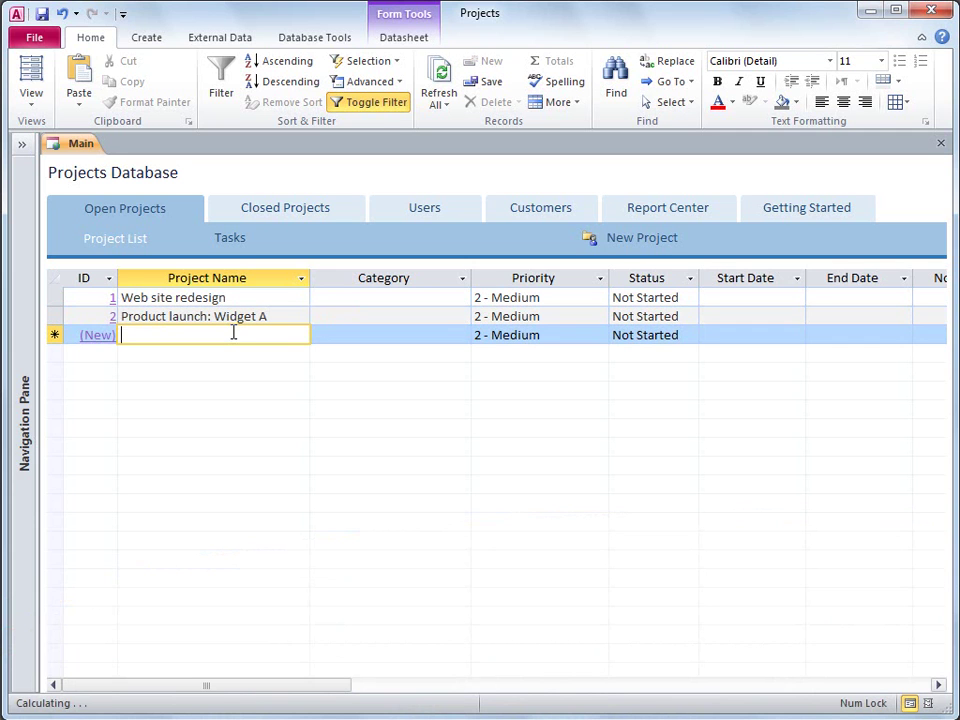
{"action": "left_click", "coordinate": [638, 238]}
{"action": "type", "text": "Confere"}
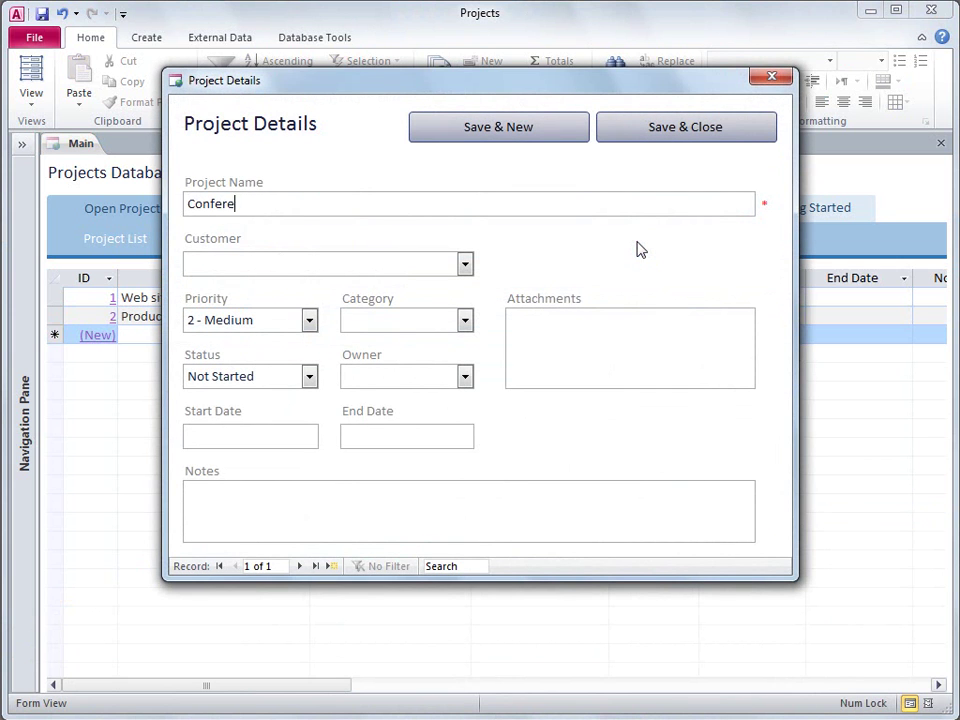
{"action": "type", "text": "nce Room Remodel"}
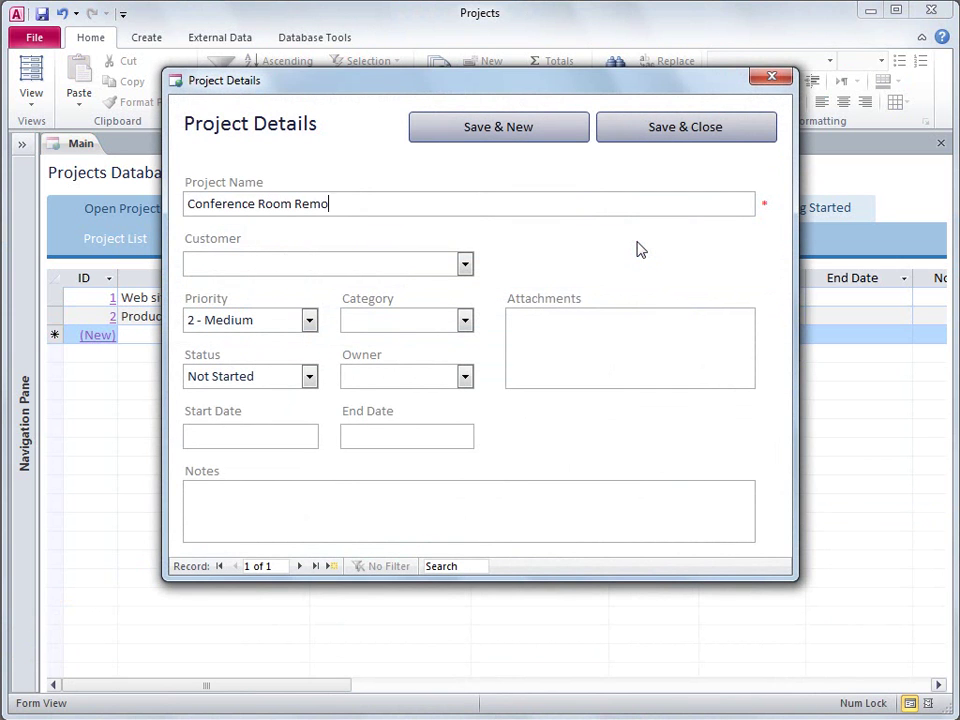
{"action": "left_click", "coordinate": [424, 264]}
{"action": "type", "text": "April M"}
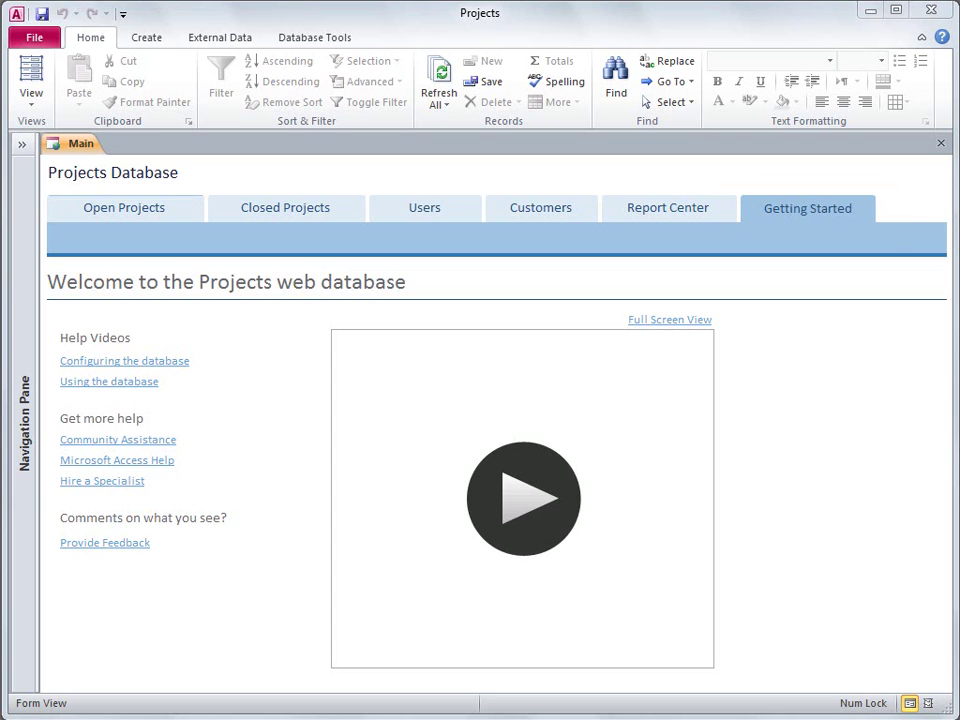
Enter Web site redesign and Product launch: Widget A as the first two open projects
{"action": "left_click", "coordinate": [185, 208]}
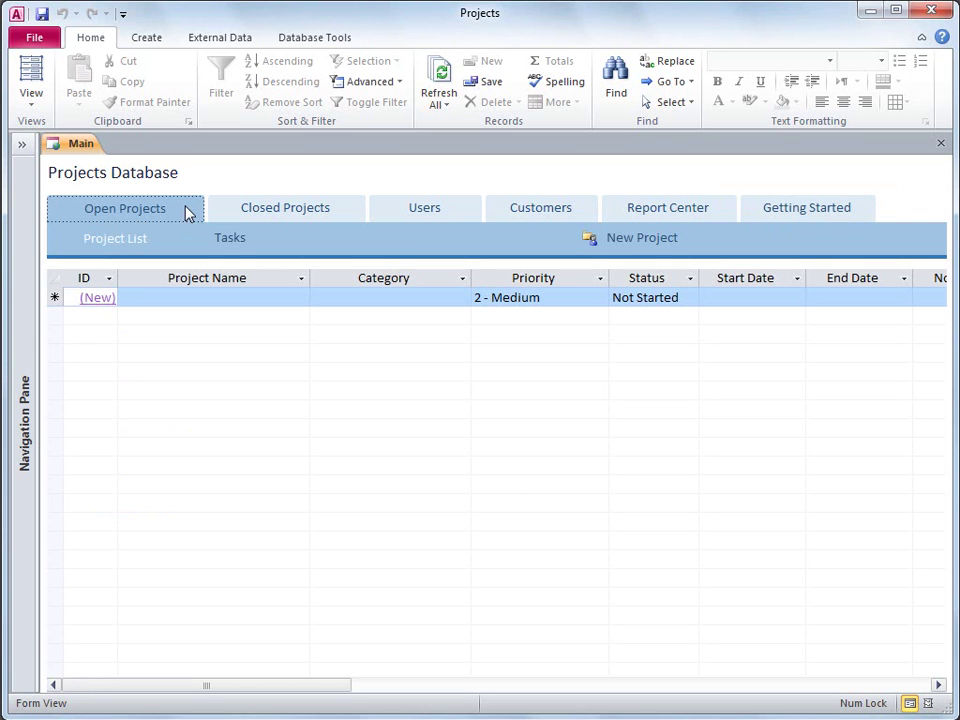
{"action": "left_click", "coordinate": [218, 299]}
{"action": "type", "text": "Web site "}
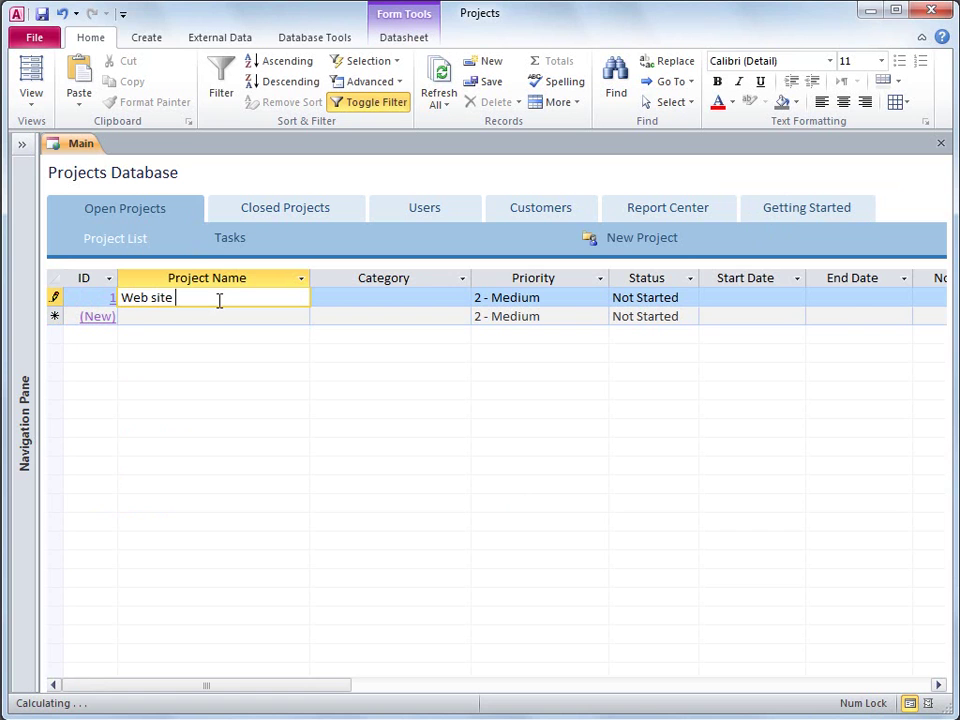
{"action": "type", "text": "redesign"}
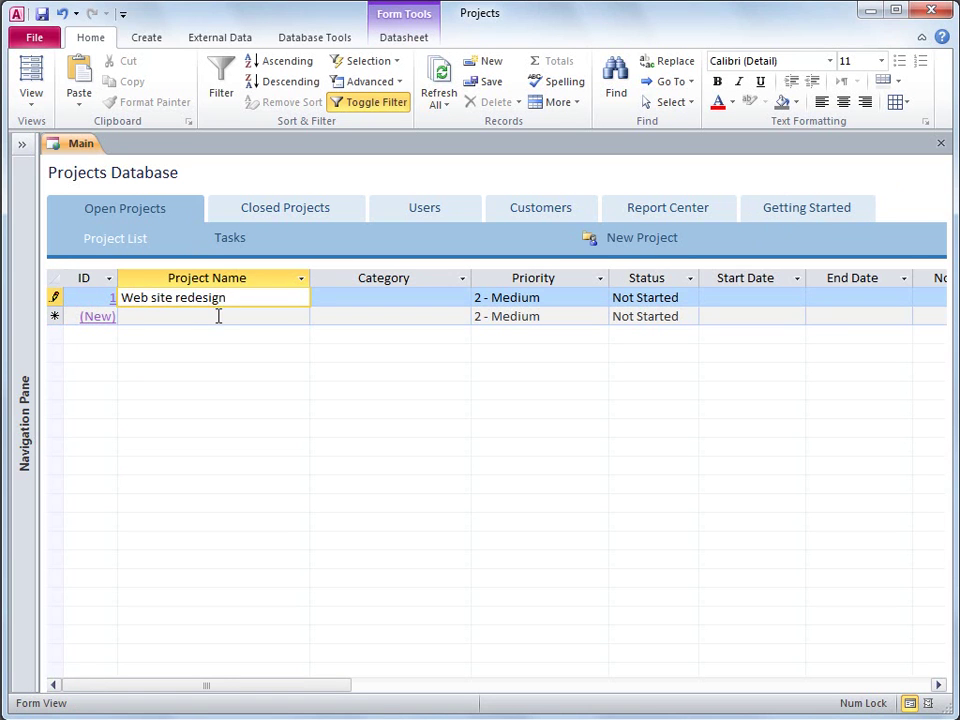
{"action": "left_click", "coordinate": [220, 316]}
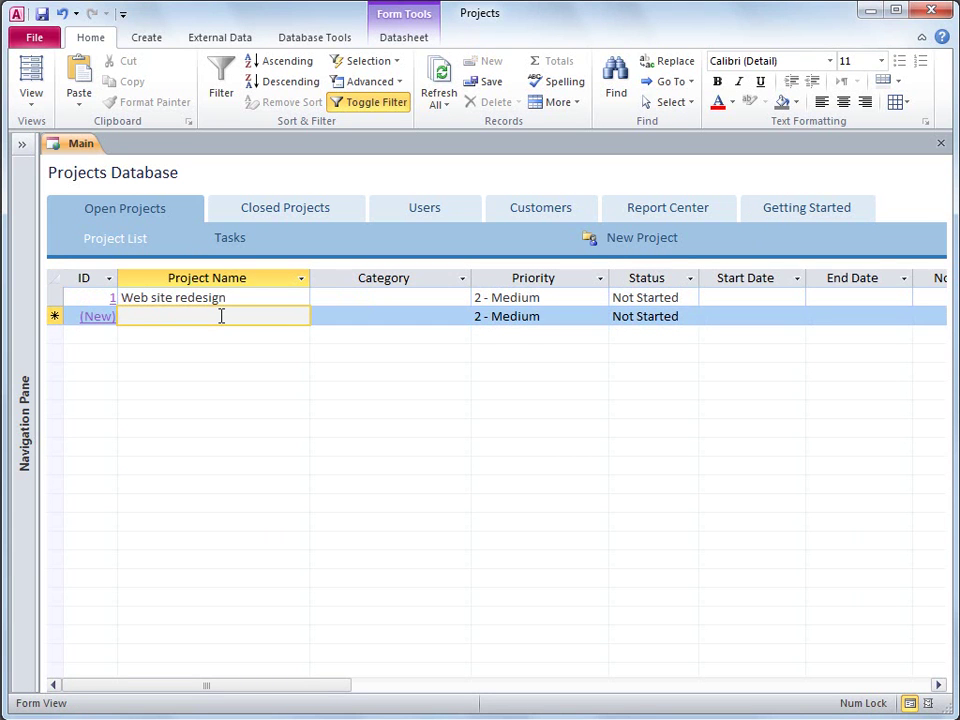
{"action": "type", "text": "Product launch"}
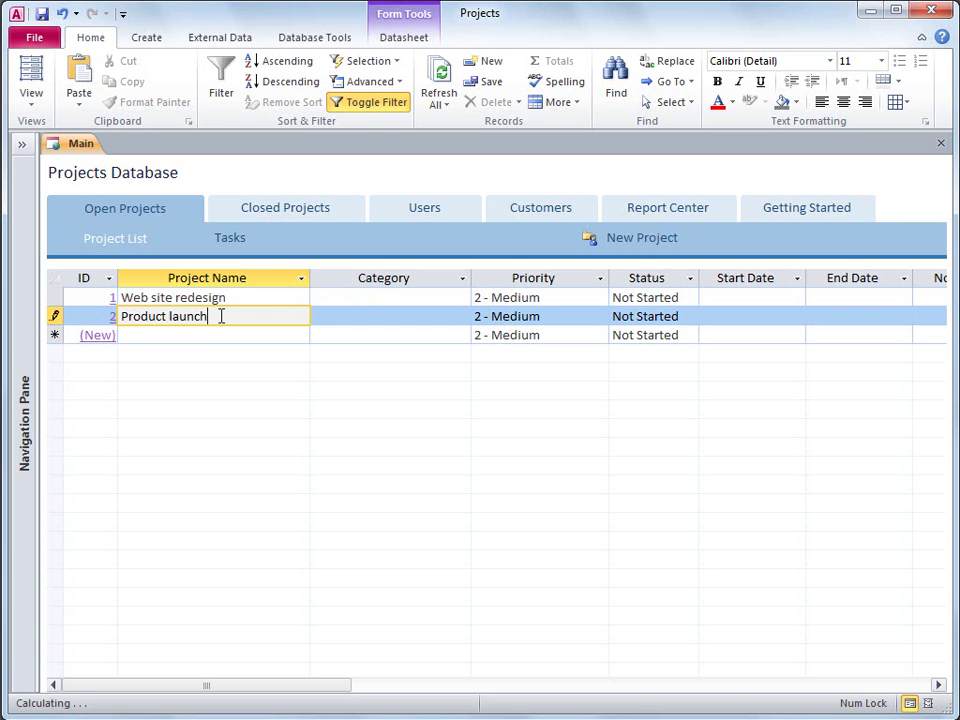
{"action": "type", "text": ": Widget A"}
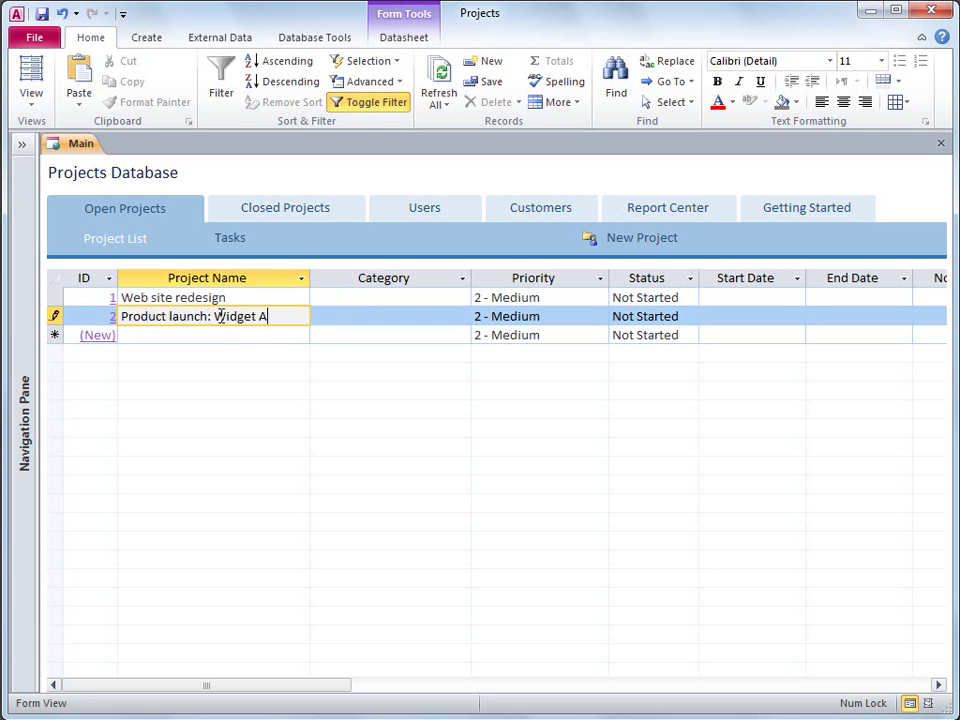
{"action": "key", "text": "Down"}
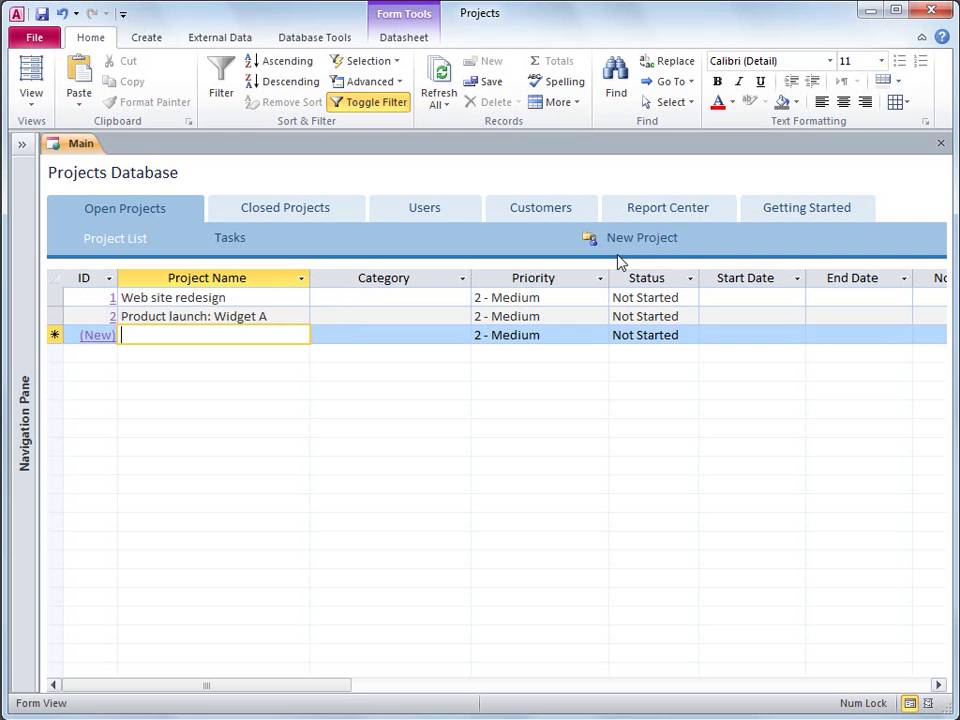
Create a Conference Room Remodel project and enter a customer name not yet in the list
{"action": "left_click", "coordinate": [638, 246]}
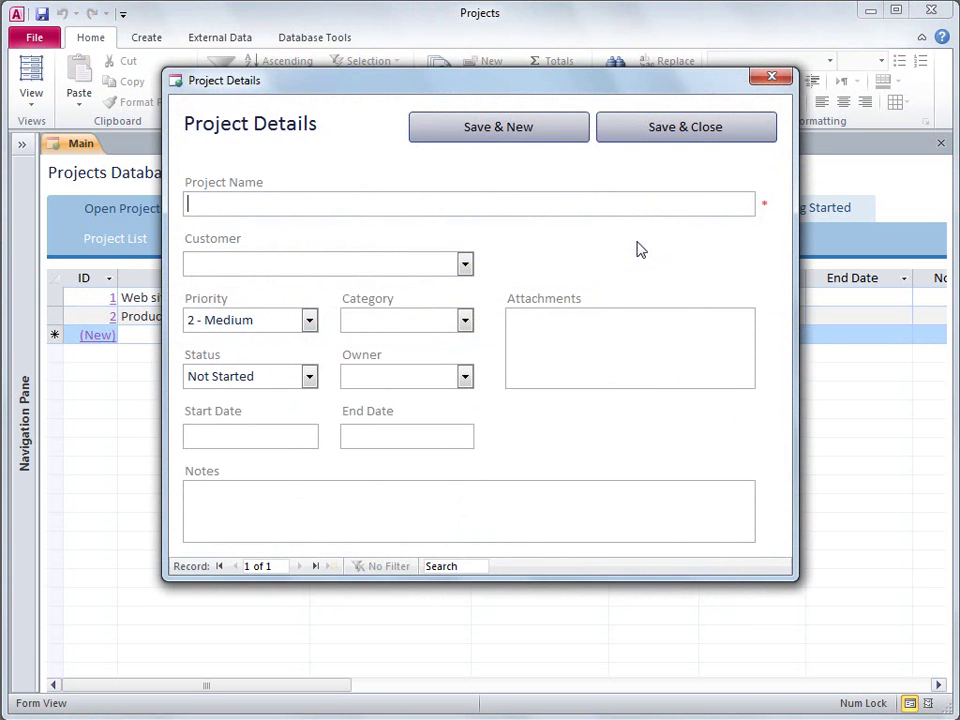
{"action": "type", "text": "Conferenc"}
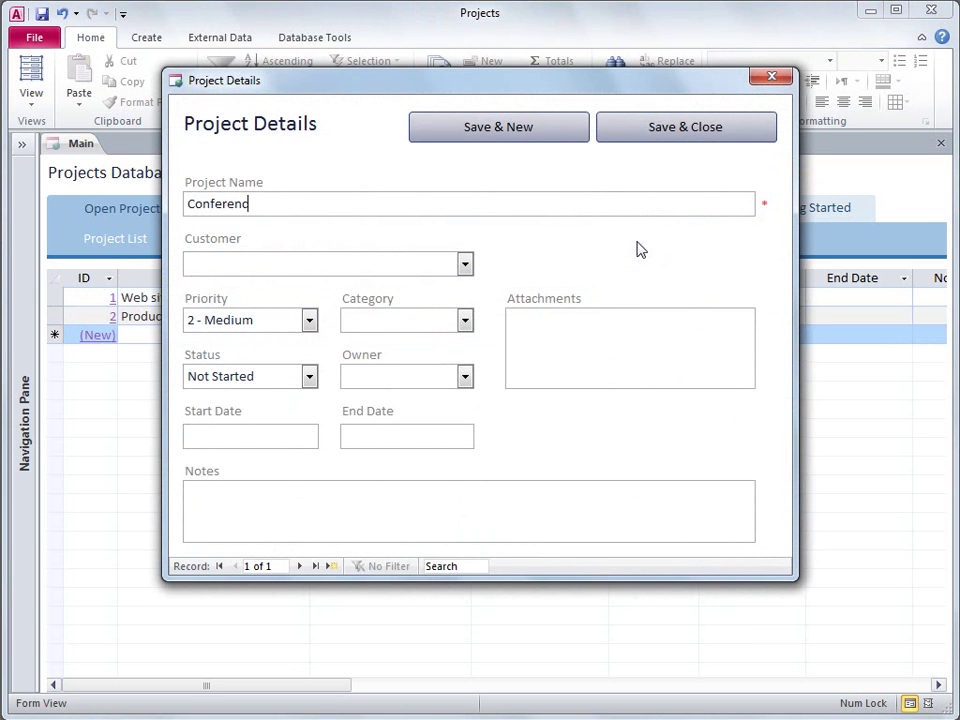
{"action": "type", "text": "e Room Remodel"}
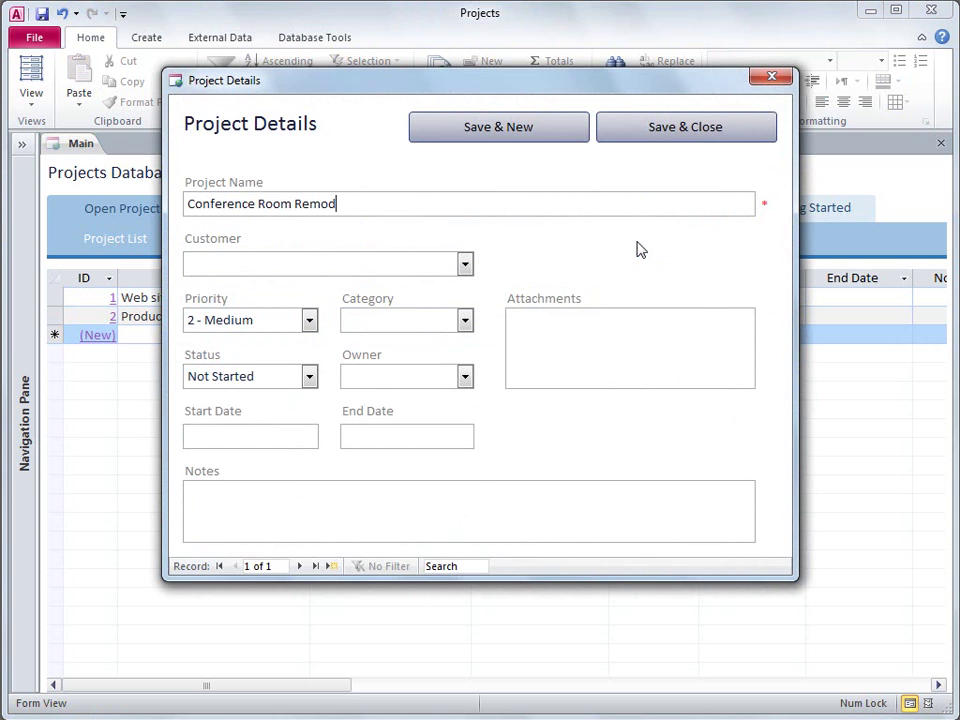
{"action": "left_click", "coordinate": [425, 263]}
{"action": "type", "text": "April Meyer"}
{"action": "key", "text": "Tab"}
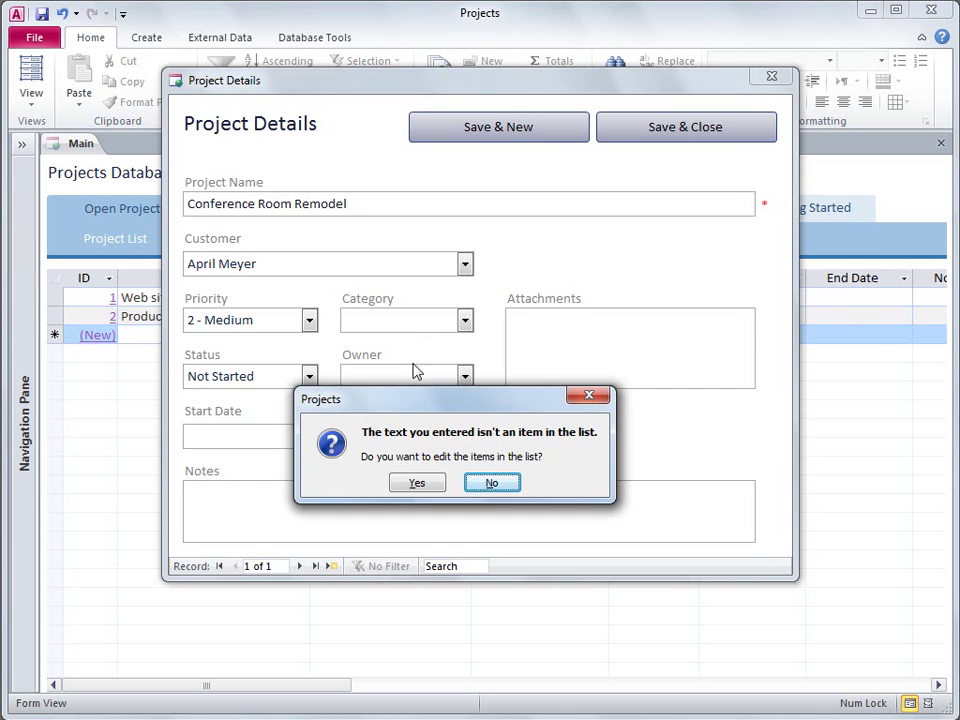
Add the new customer with first name, last name and company Fabrikam, Inc., and save it
{"action": "left_click", "coordinate": [421, 484]}
{"action": "type", "text": "A"}
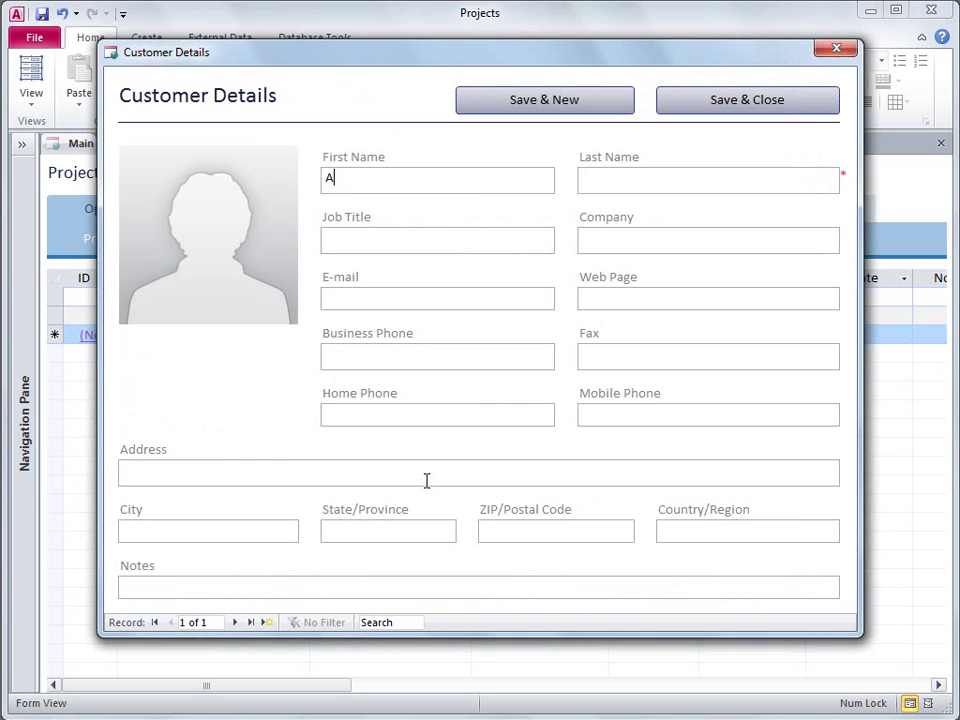
{"action": "type", "text": "prilMeyerFabrik"}
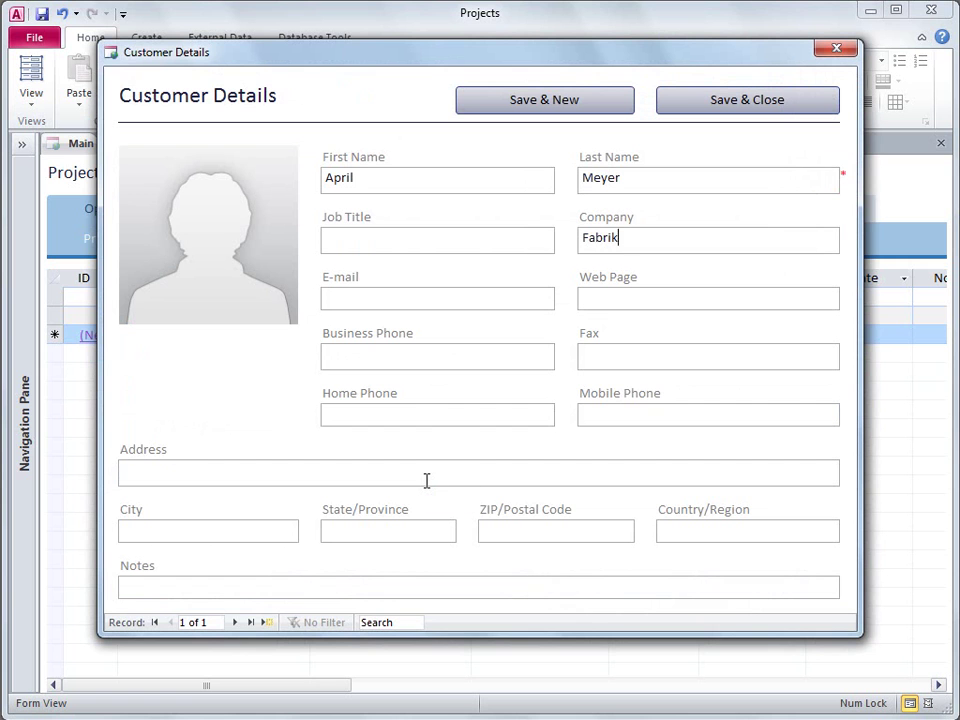
{"action": "type", "text": "am, Inc."}
{"action": "left_click", "coordinate": [744, 111]}
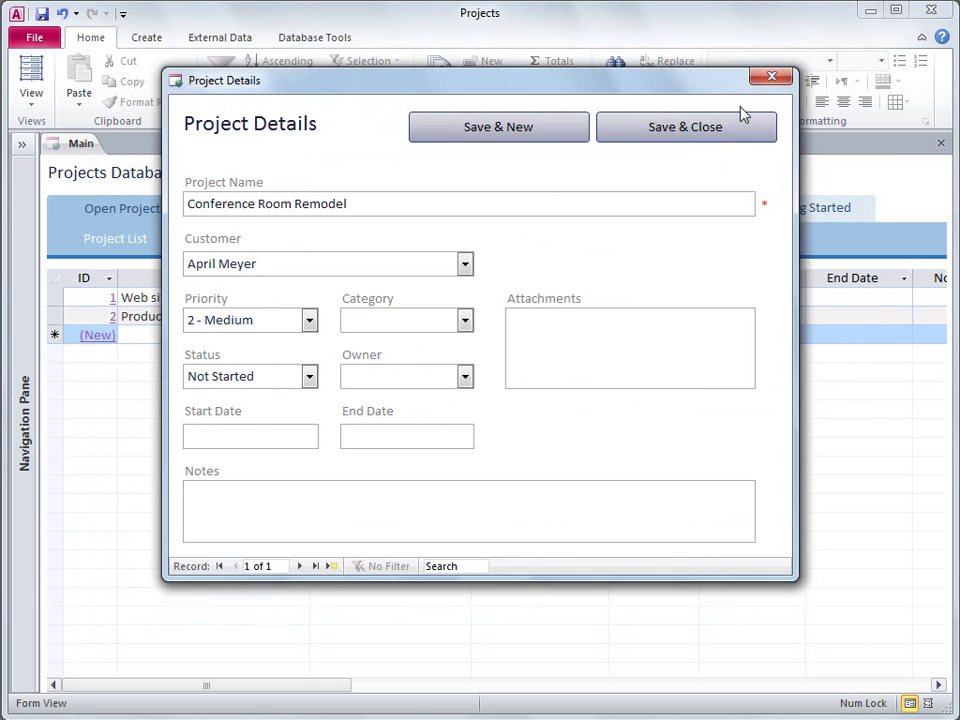
Replace the Category choices with Construction, Marketing and Computer/Internet, defaulting to Construction
{"action": "left_click", "coordinate": [465, 320]}
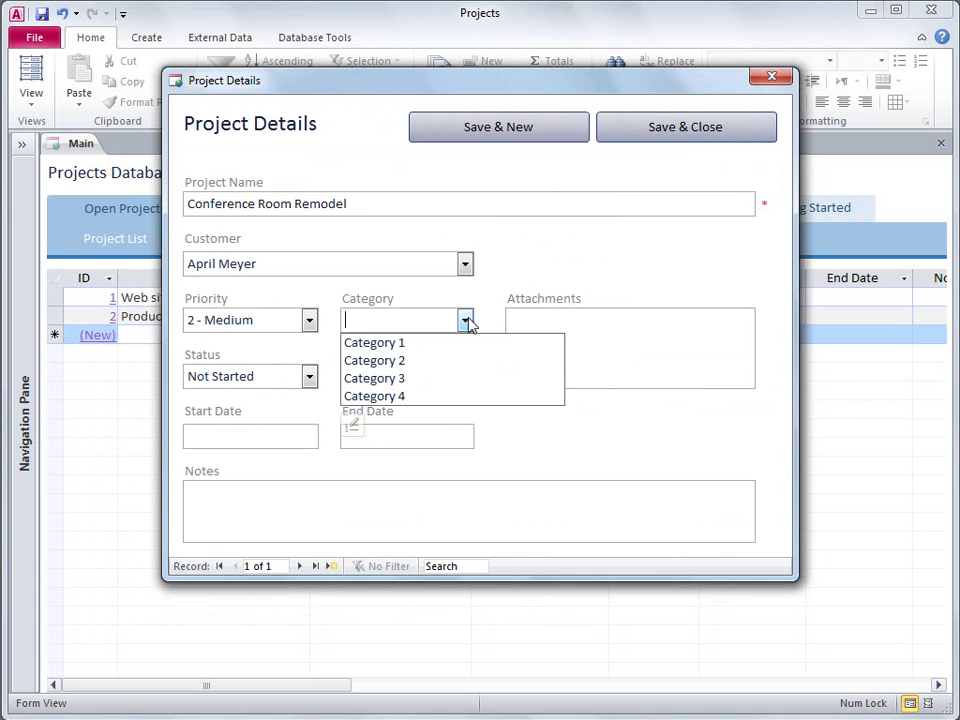
{"action": "left_click", "coordinate": [359, 428]}
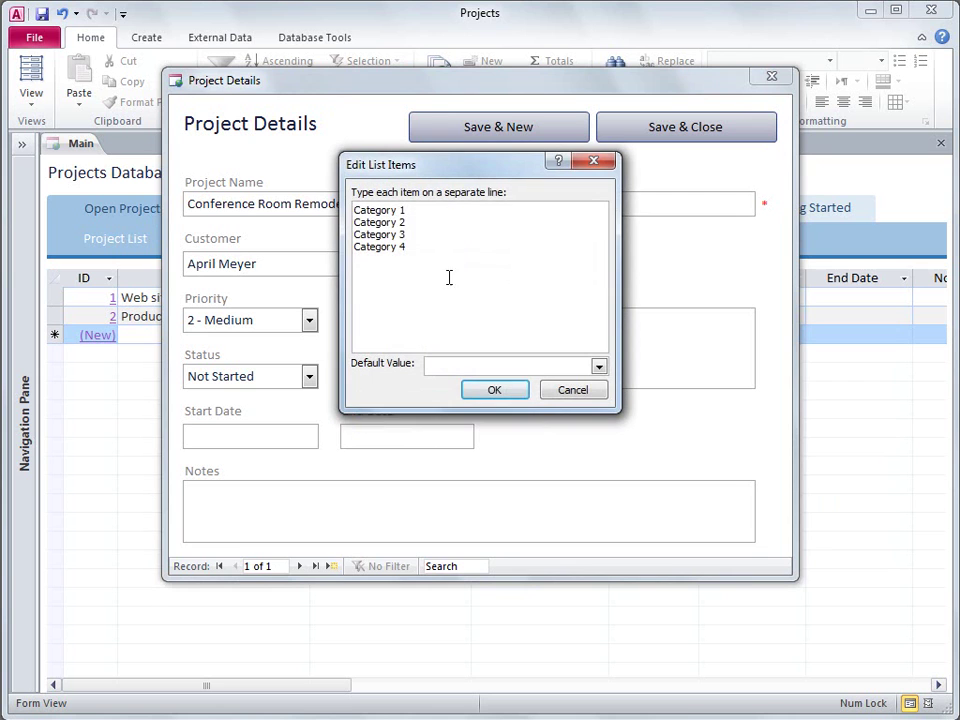
{"action": "left_click_drag", "start_coordinate": [448, 276], "coordinate": [350, 216]}
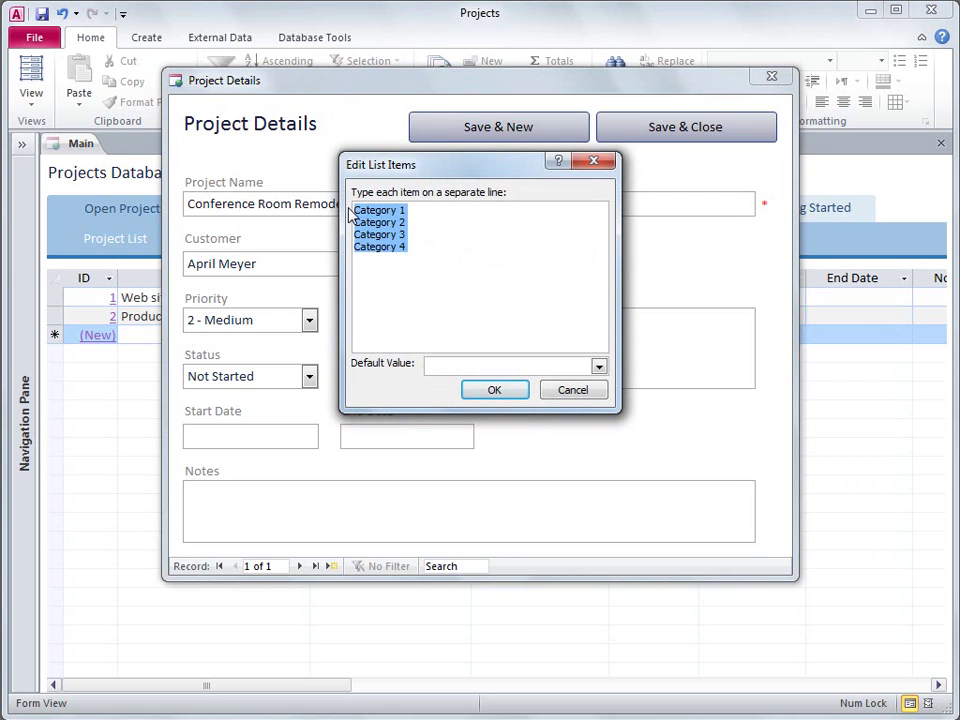
{"action": "type", "text": "Constructio"}
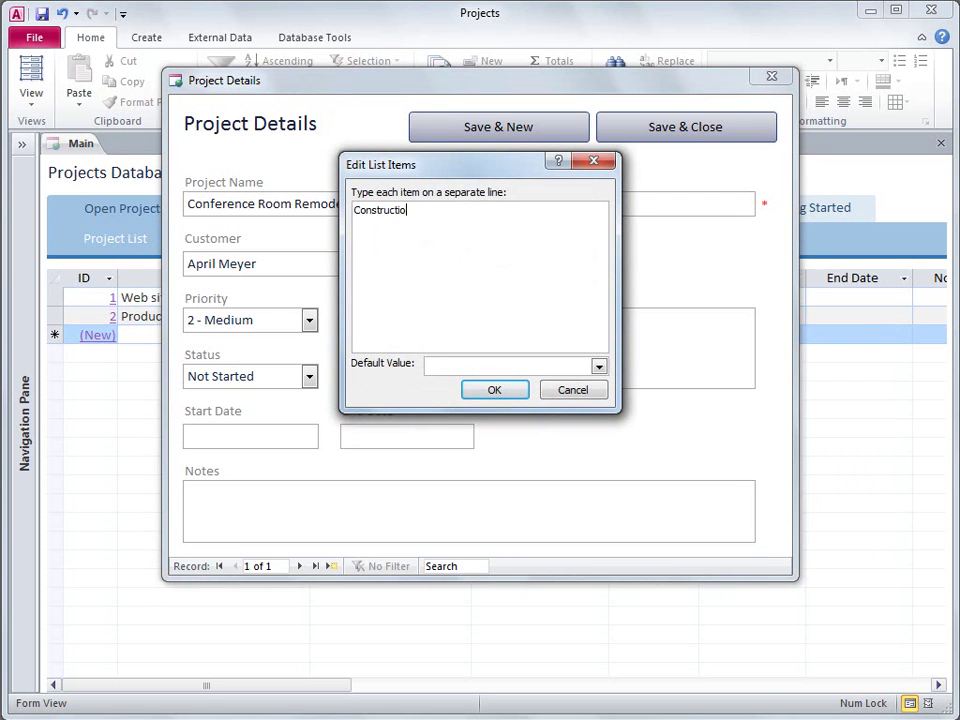
{"action": "type", "text": "Marketing"}
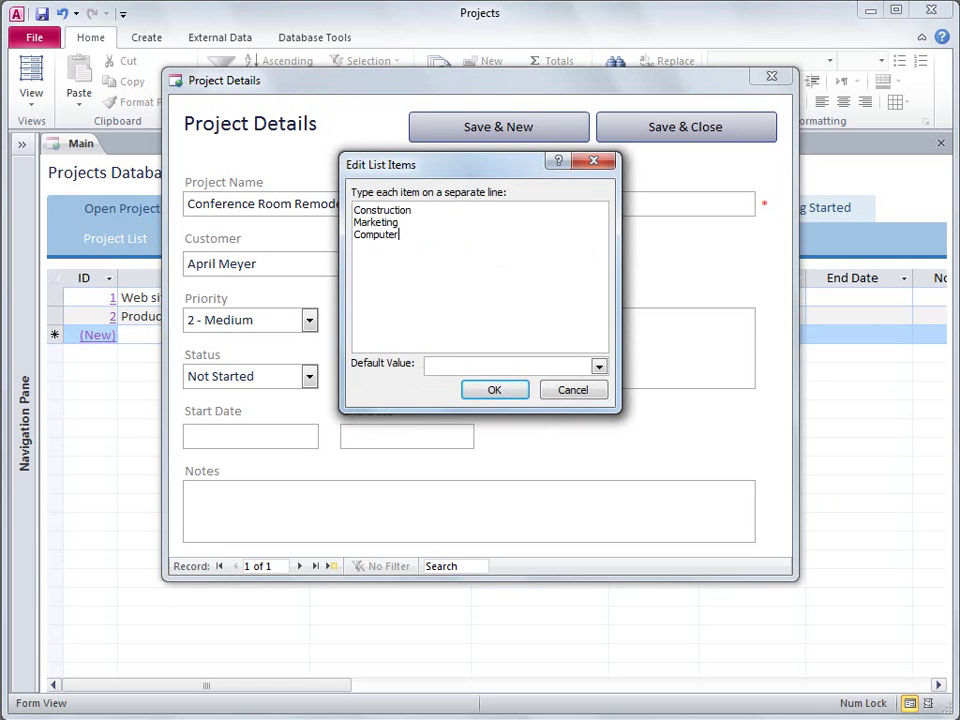
{"action": "type", "text": "net"}
{"action": "left_click", "coordinate": [598, 366]}
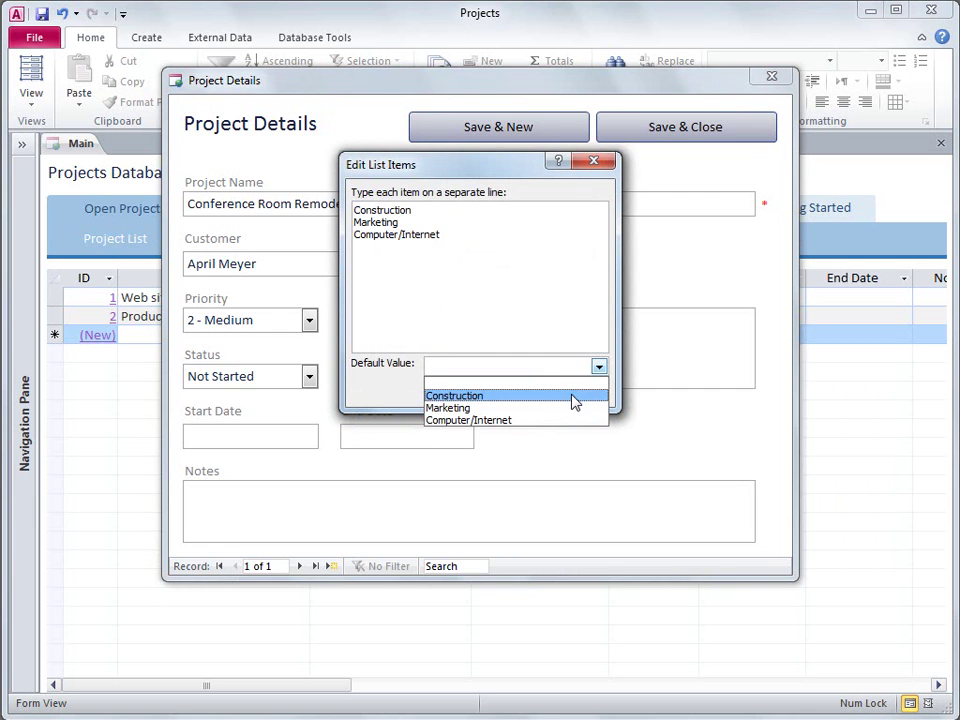
{"action": "left_click", "coordinate": [574, 396]}
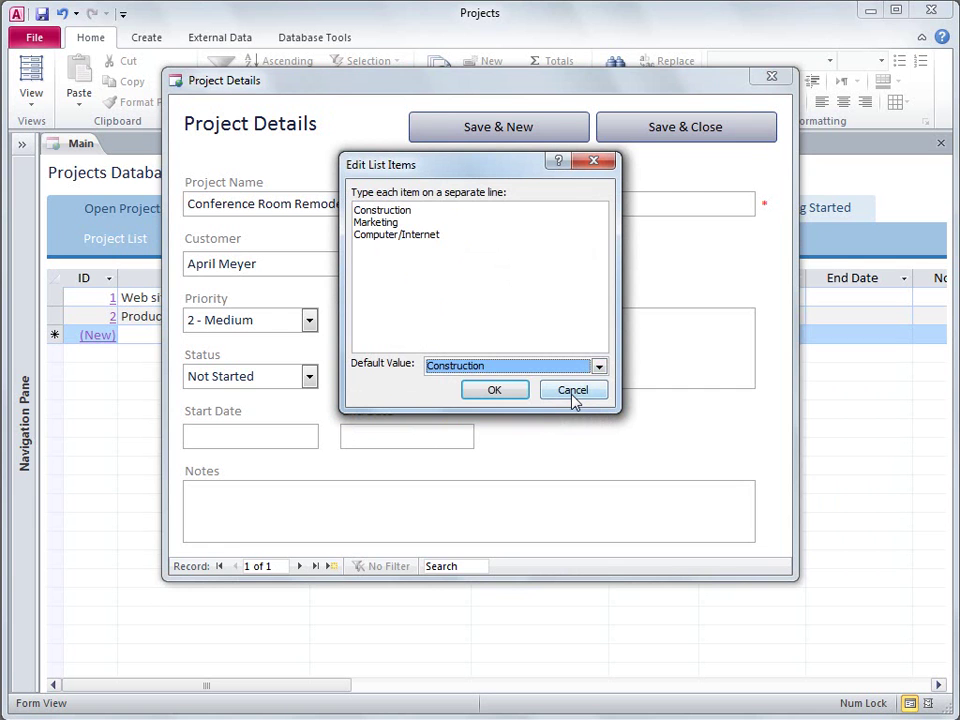
Confirm the category list, set status to In Progress and start date to today, 11/6/2009
{"action": "left_click", "coordinate": [513, 396]}
{"action": "left_click", "coordinate": [310, 378]}
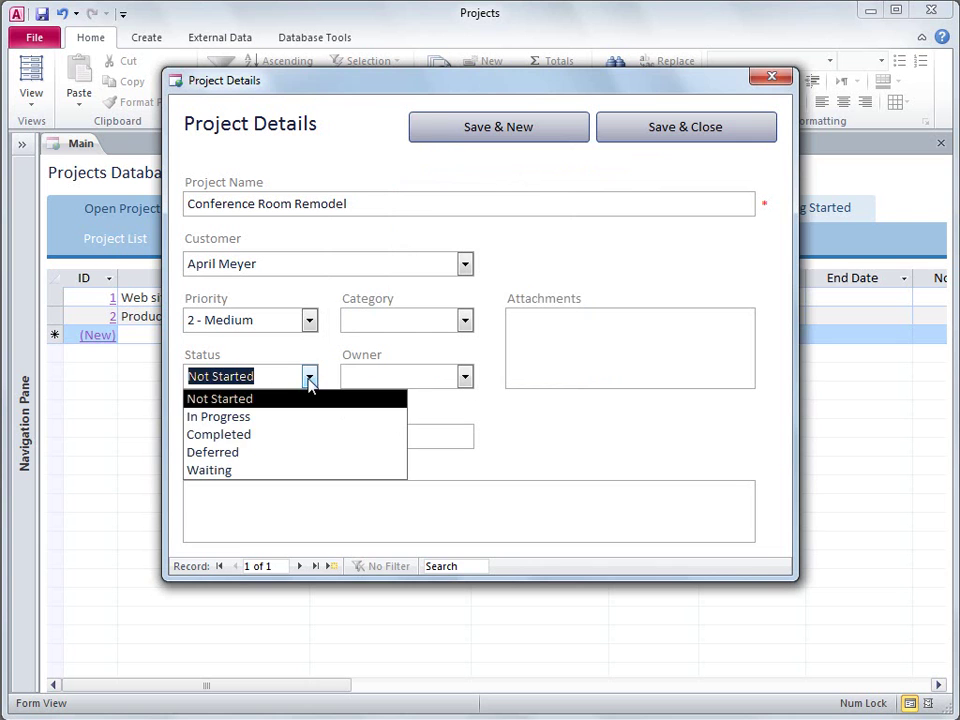
{"action": "left_click", "coordinate": [304, 420]}
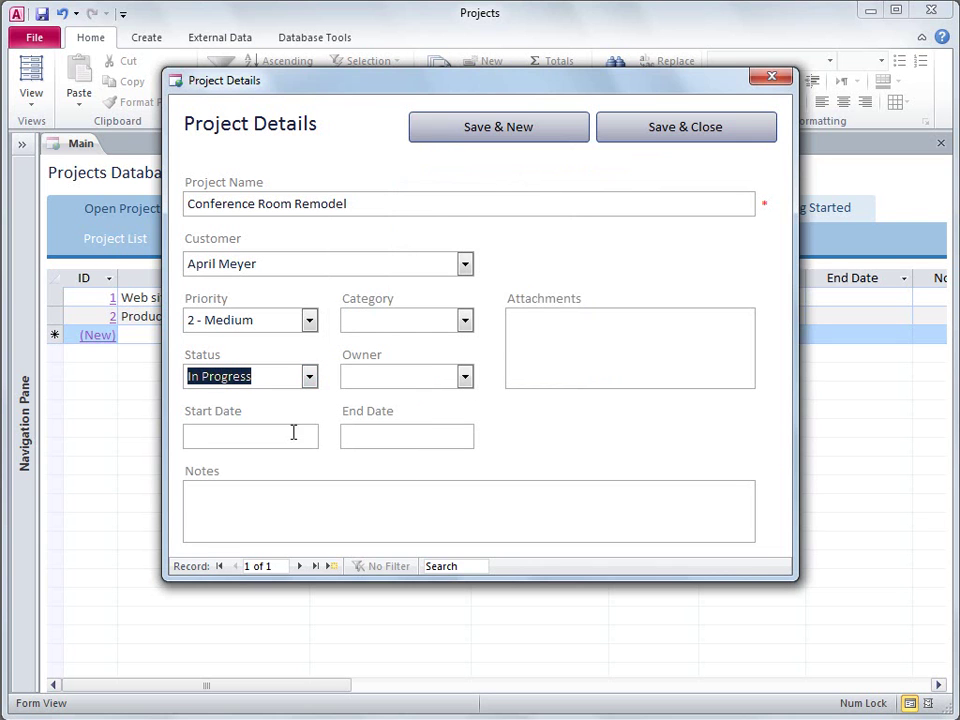
{"action": "left_click", "coordinate": [292, 434]}
{"action": "left_click", "coordinate": [328, 433]}
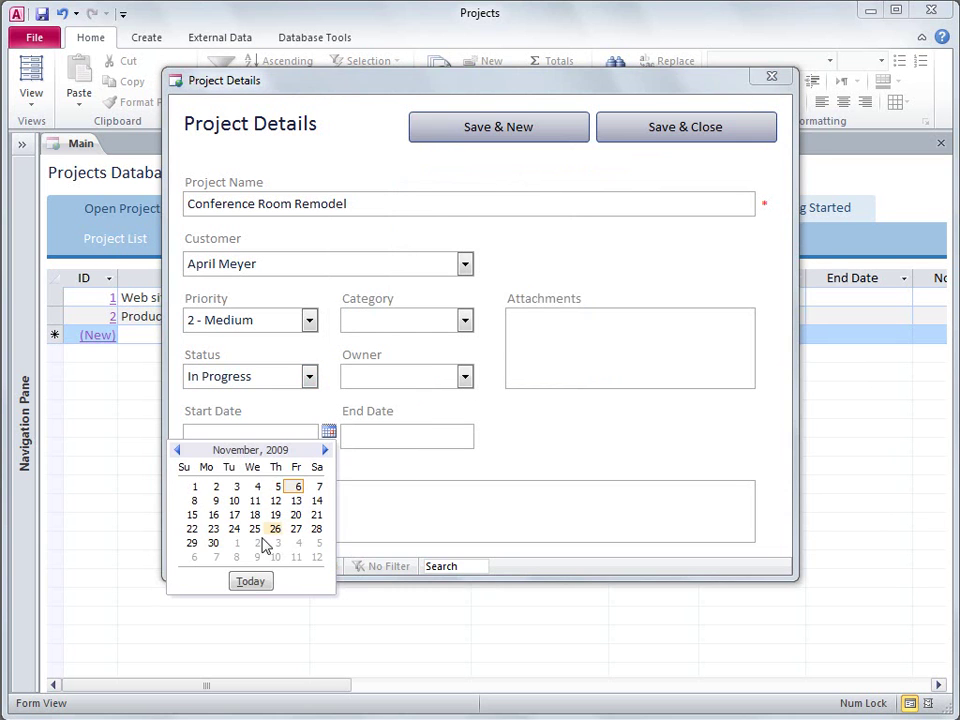
{"action": "left_click", "coordinate": [253, 580]}
Set the project's end date to 12/31/2009
{"action": "left_click", "coordinate": [388, 437]}
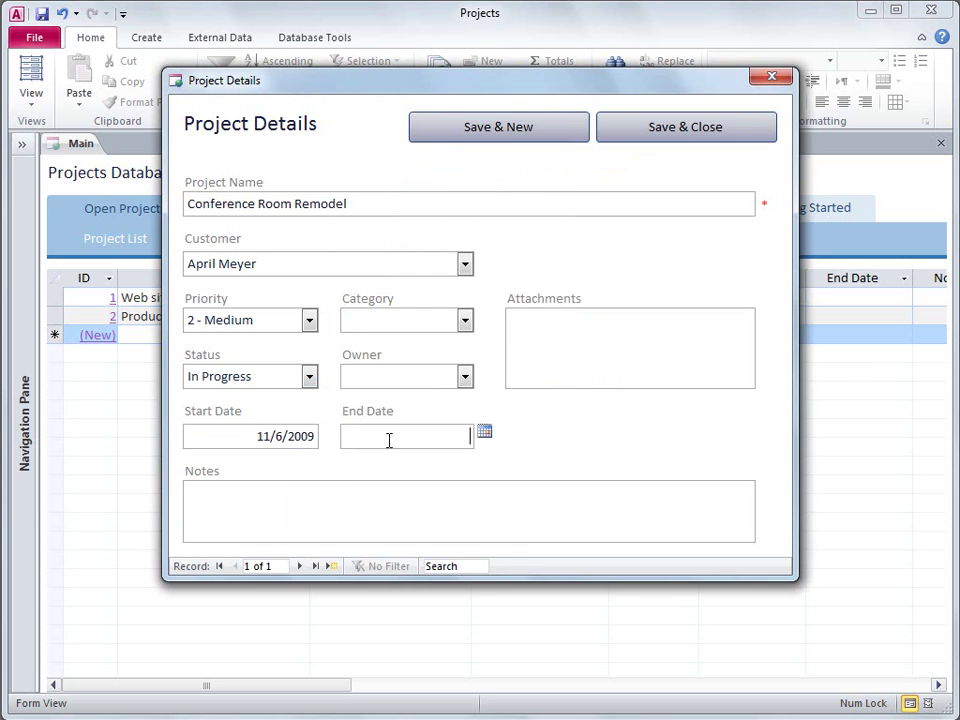
{"action": "left_click", "coordinate": [485, 434]}
{"action": "left_click", "coordinate": [480, 450]}
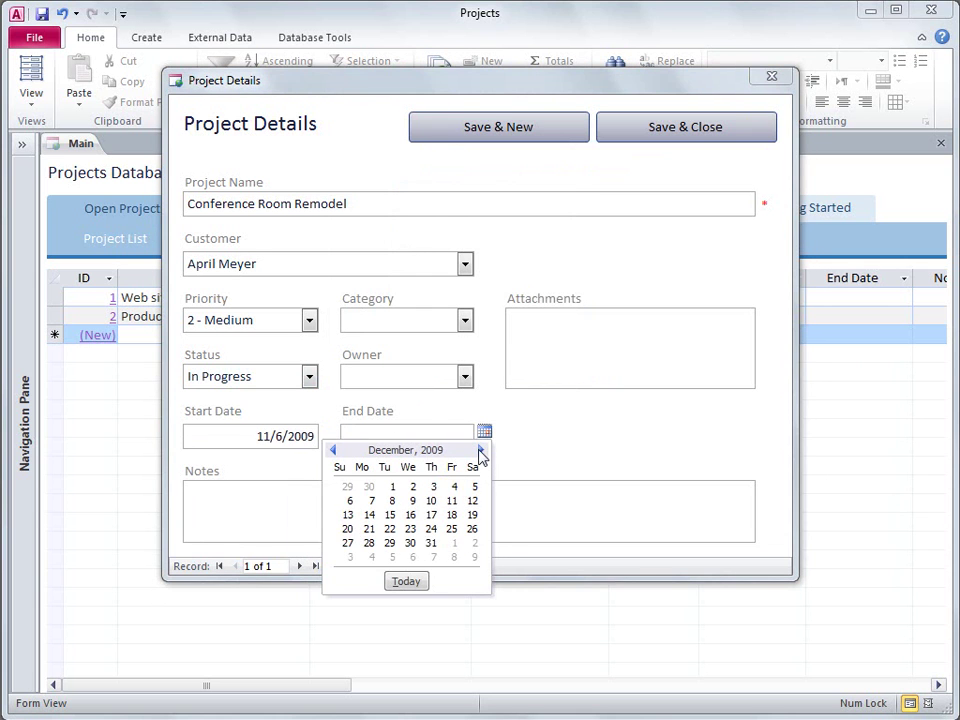
{"action": "left_click", "coordinate": [431, 543]}
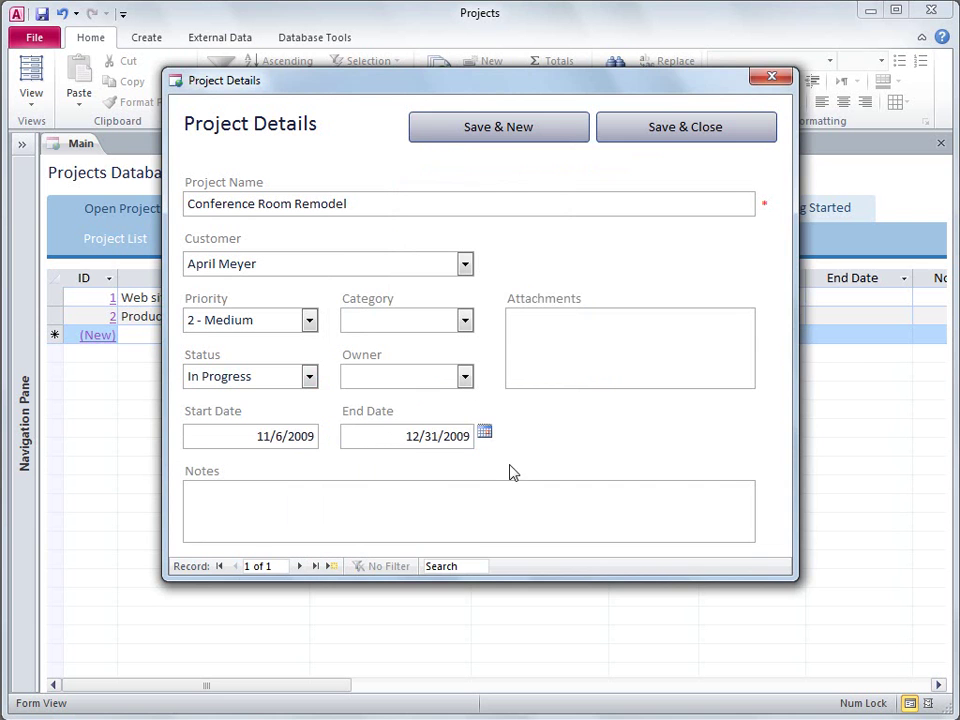
Attach ConferenceRemodel.docx to the project, then save and close it, keeping the form design changes
{"action": "double_click", "coordinate": [612, 371]}
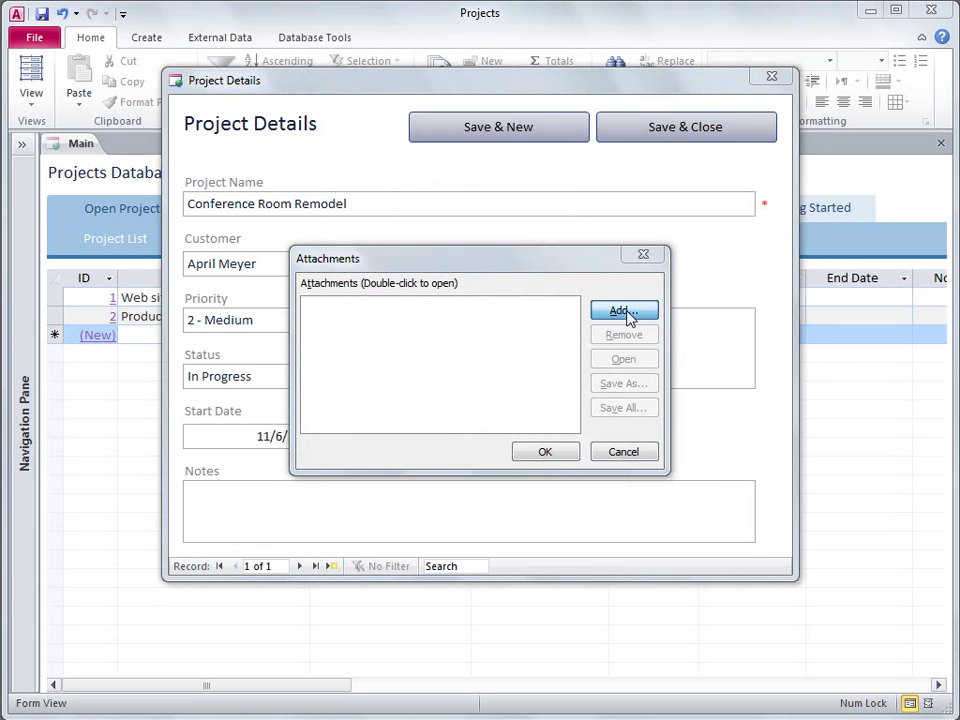
{"action": "left_click", "coordinate": [626, 313]}
{"action": "double_click", "coordinate": [563, 421]}
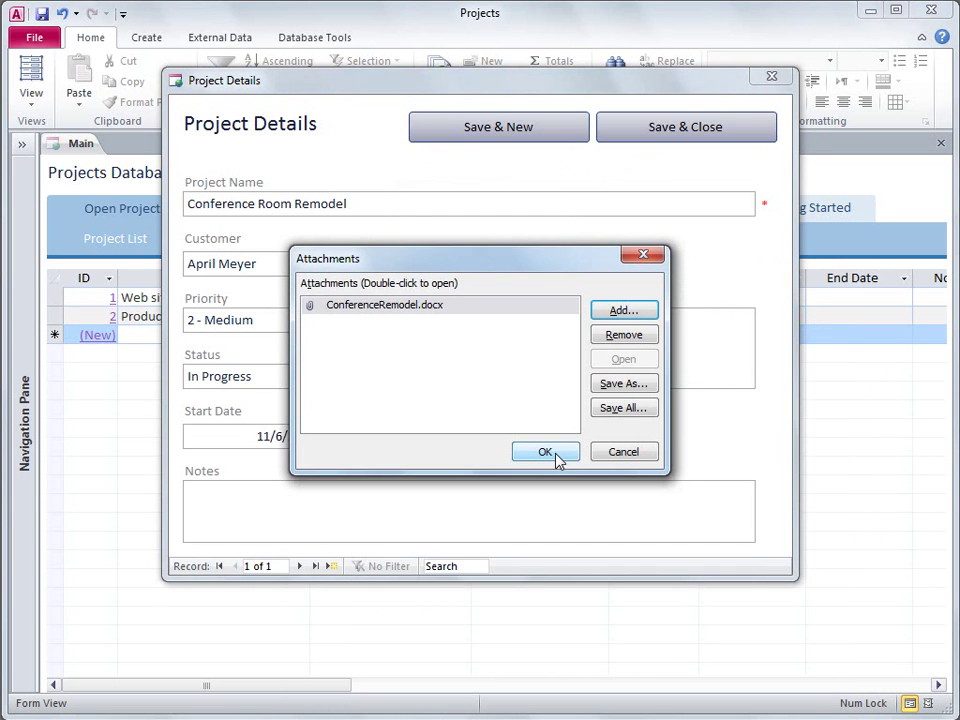
{"action": "left_click", "coordinate": [546, 452]}
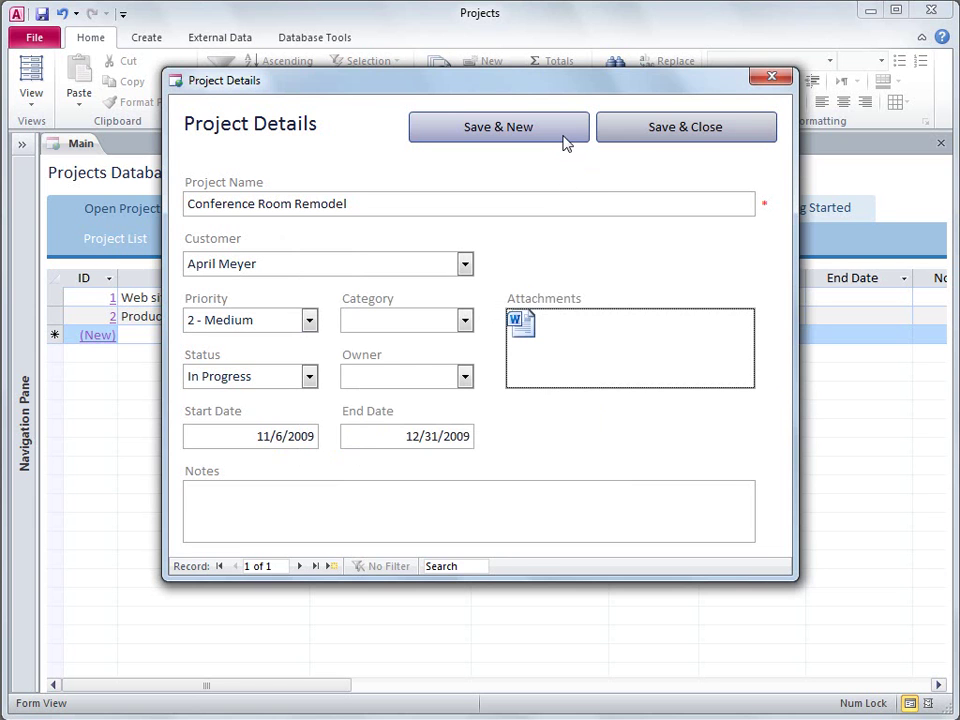
{"action": "left_click", "coordinate": [636, 141]}
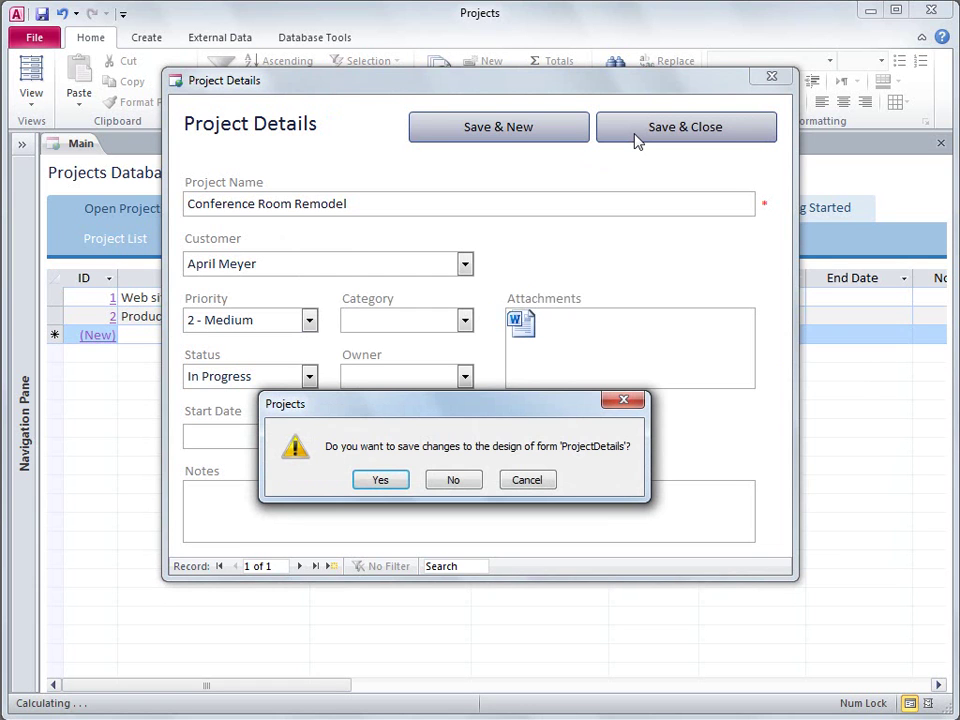
{"action": "left_click", "coordinate": [382, 481]}
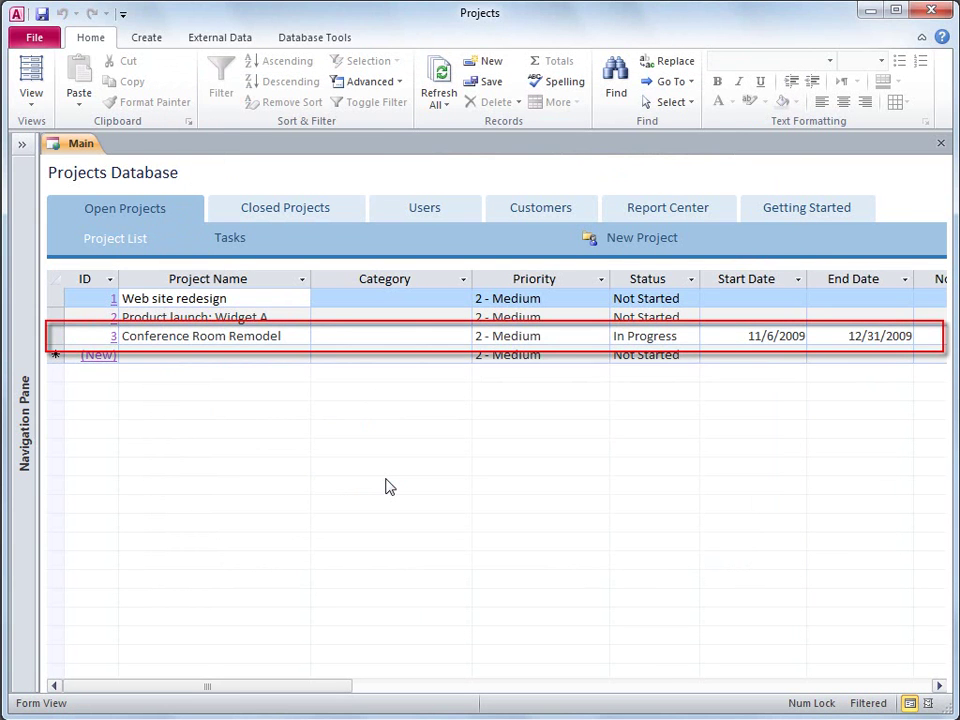
Open the Web site redesign project and set its category to Computer/Internet
{"action": "left_click", "coordinate": [214, 298]}
{"action": "double_click", "coordinate": [214, 298]}
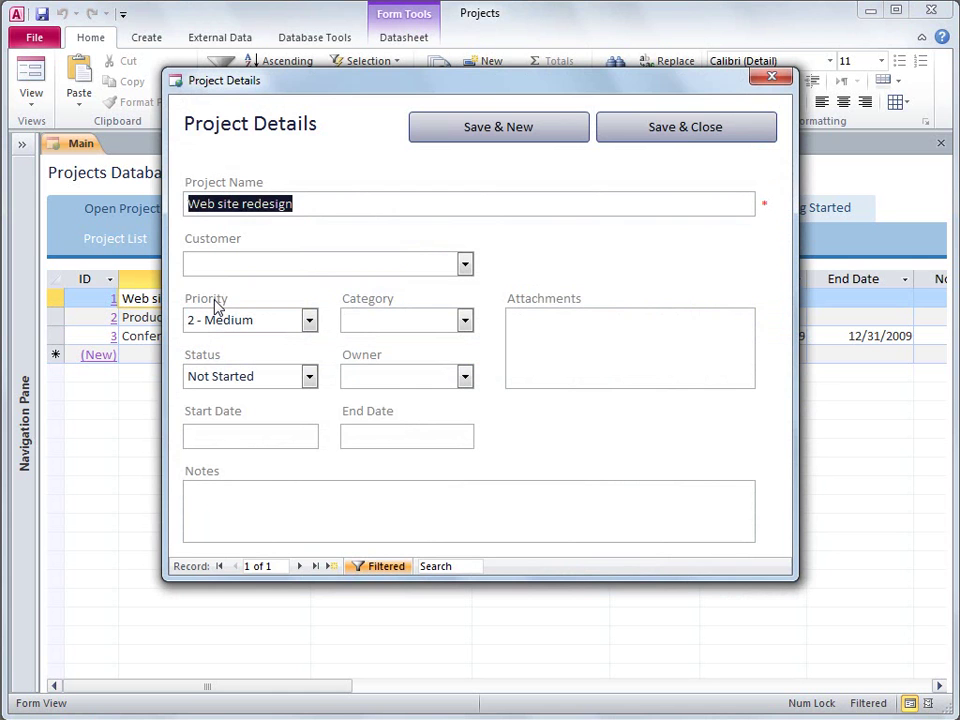
{"action": "left_click", "coordinate": [466, 322]}
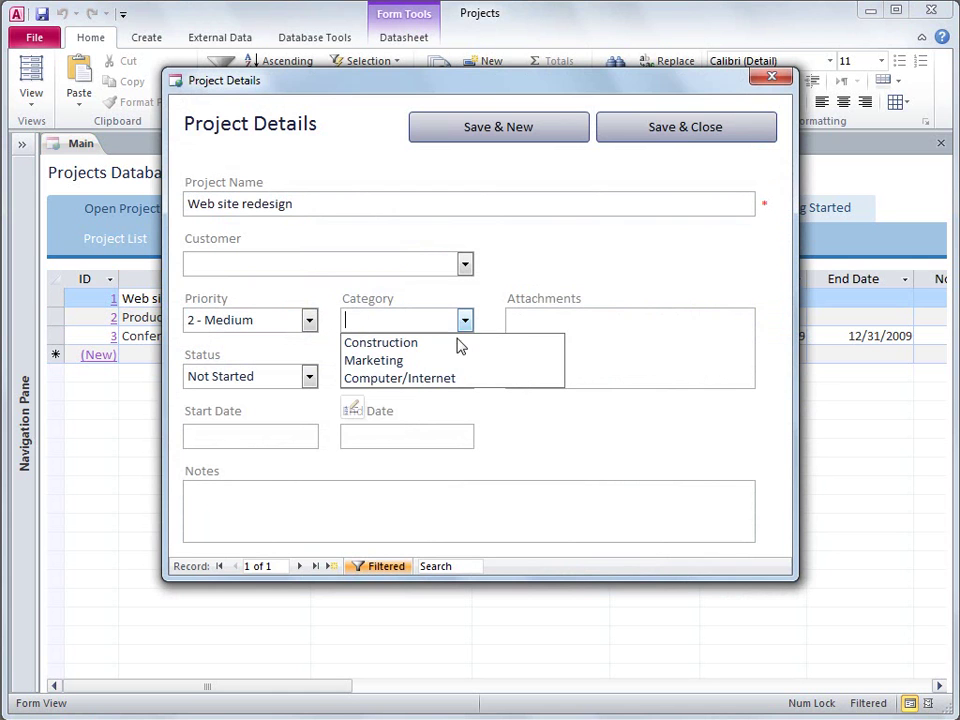
{"action": "left_click", "coordinate": [439, 380]}
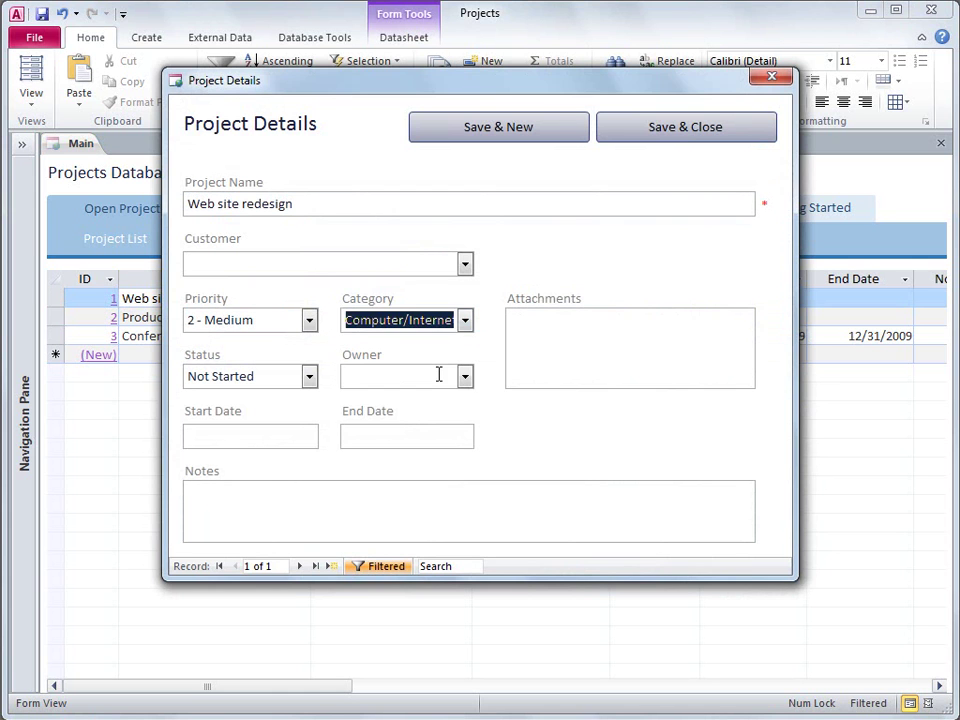
Set its start date to 12/14/2009 and save the project
{"action": "left_click", "coordinate": [298, 434]}
{"action": "left_click", "coordinate": [328, 432]}
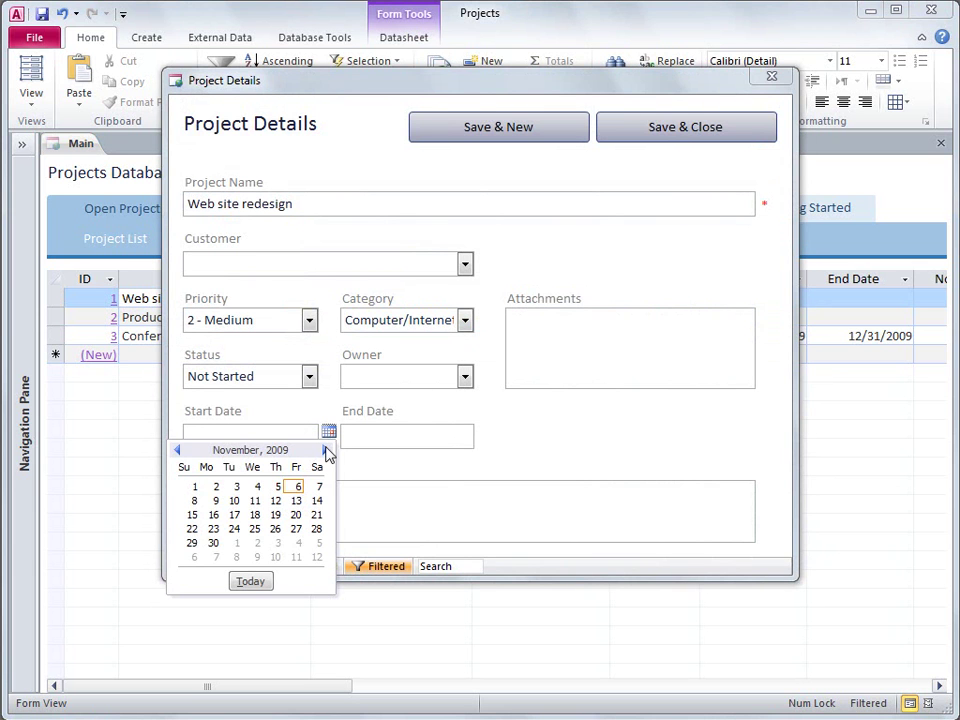
{"action": "left_click", "coordinate": [327, 451]}
{"action": "left_click", "coordinate": [214, 514]}
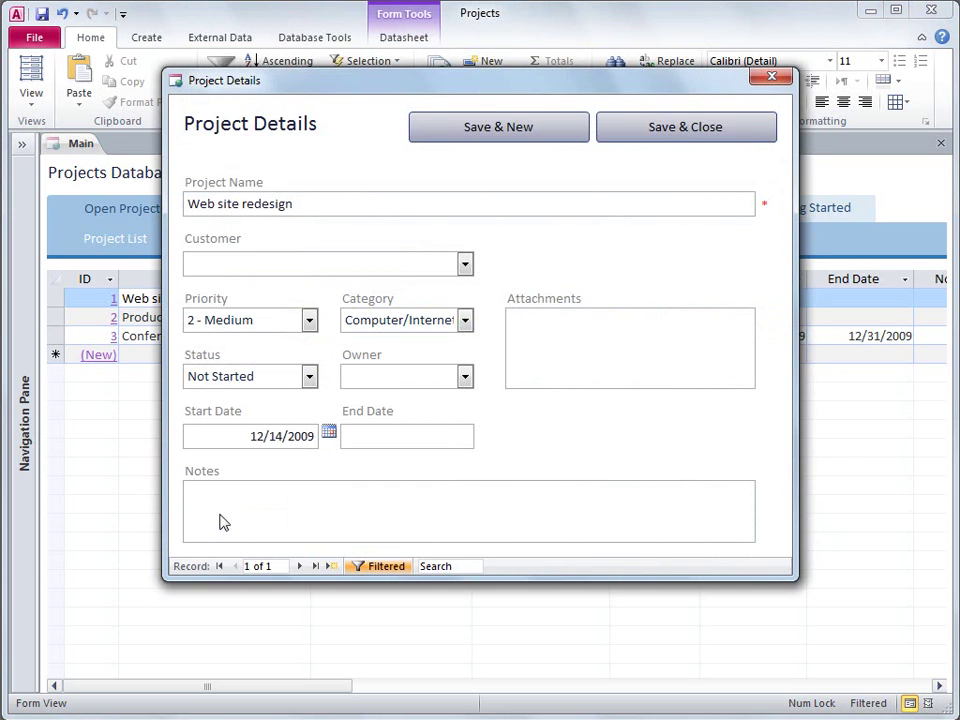
{"action": "left_click", "coordinate": [622, 138]}
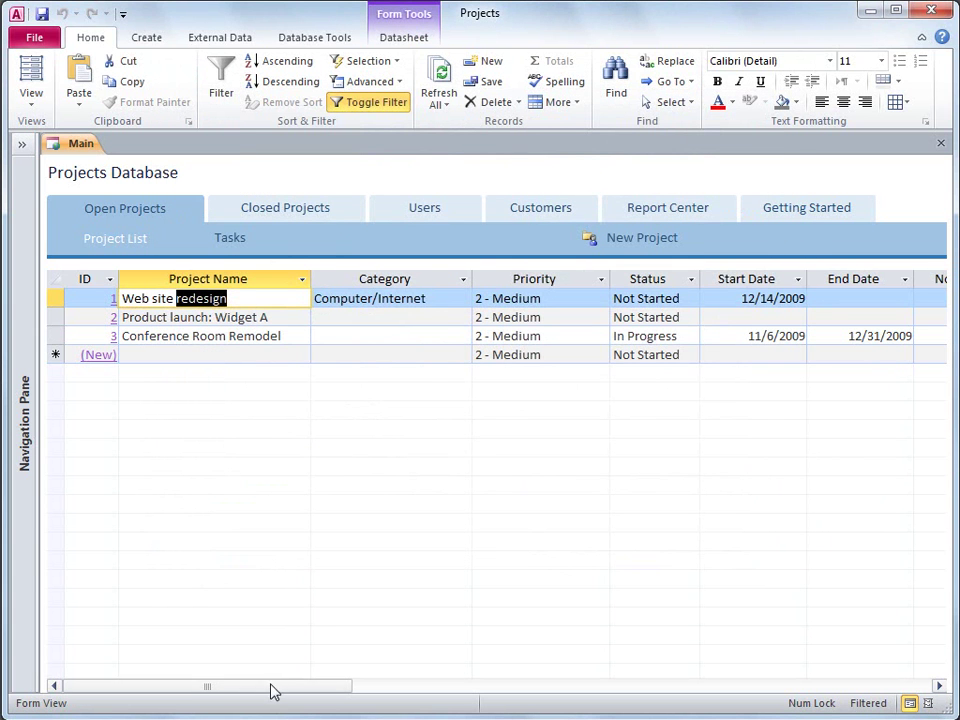
Scroll the project list right to show the Notes through Customer columns
{"action": "left_click_drag", "start_coordinate": [275, 688], "coordinate": [544, 714]}
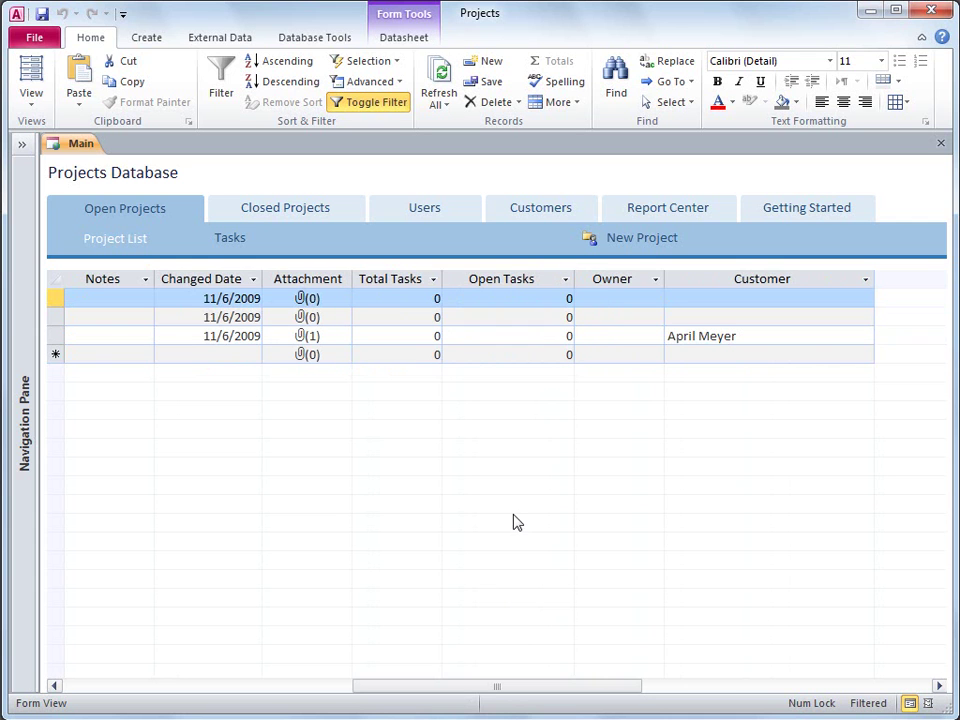
Add a task titled Choose paint colors in the Tasks list
{"action": "left_click", "coordinate": [236, 241]}
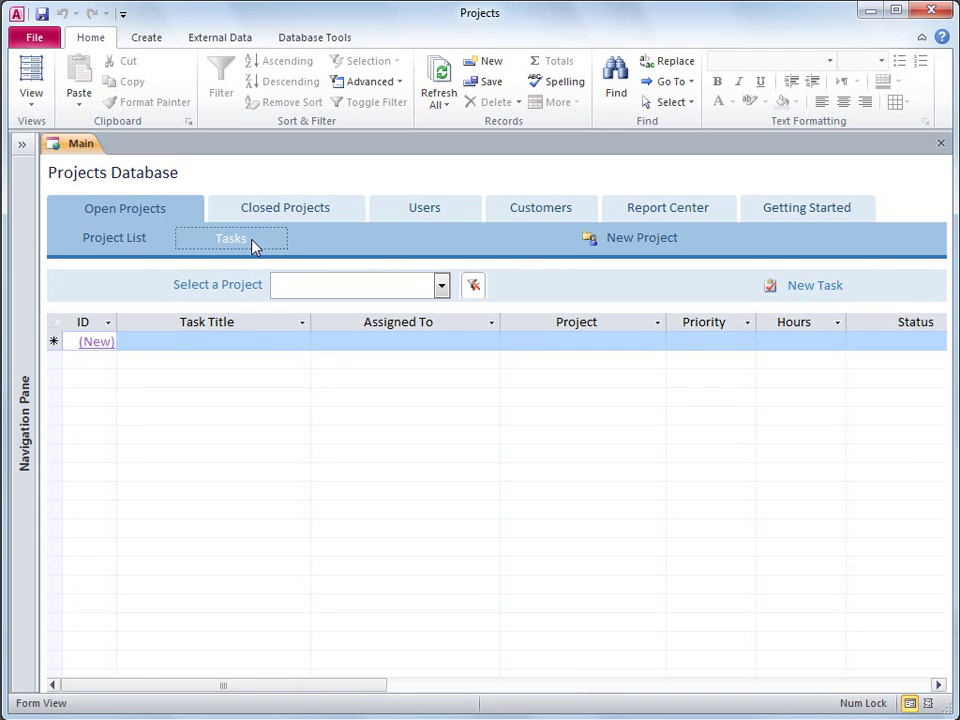
{"action": "left_click", "coordinate": [246, 342]}
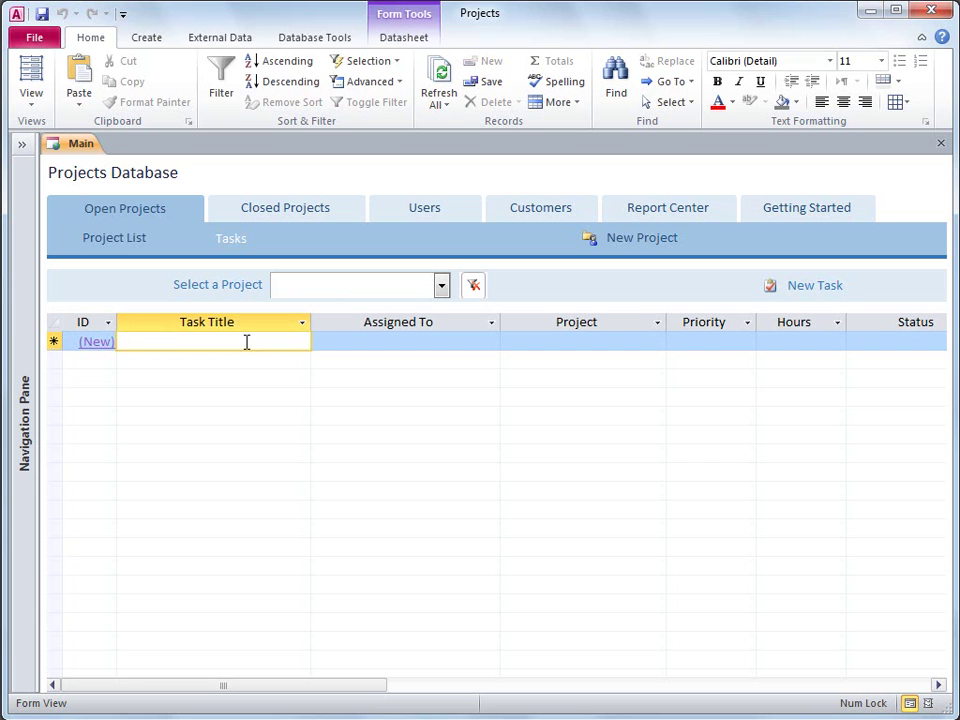
{"action": "type", "text": "Choose paint colors"}
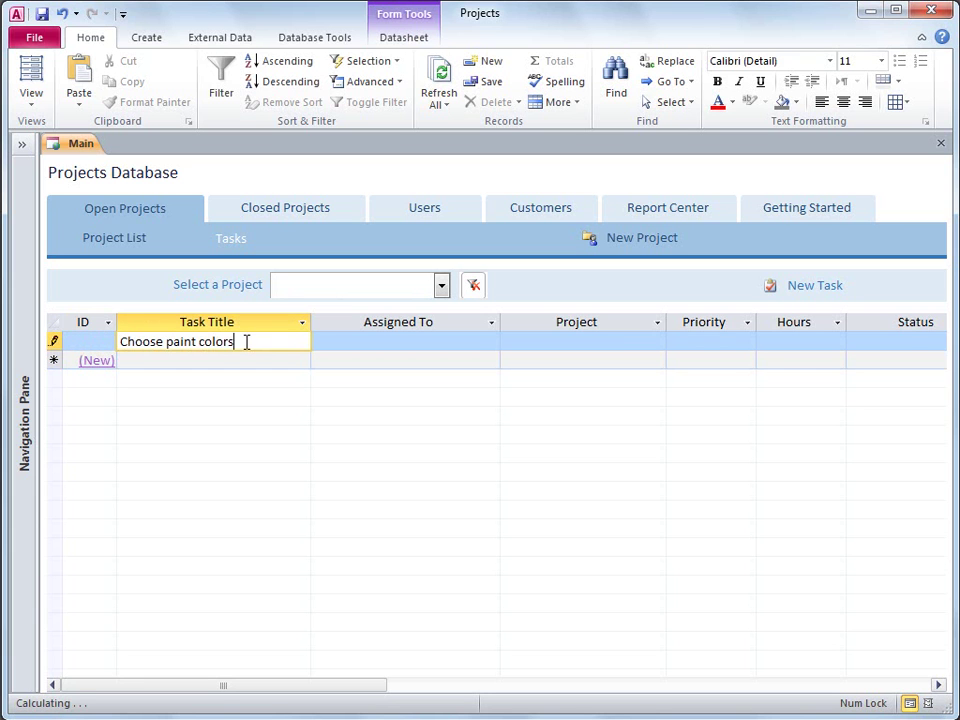
{"action": "key", "text": "Tab"}
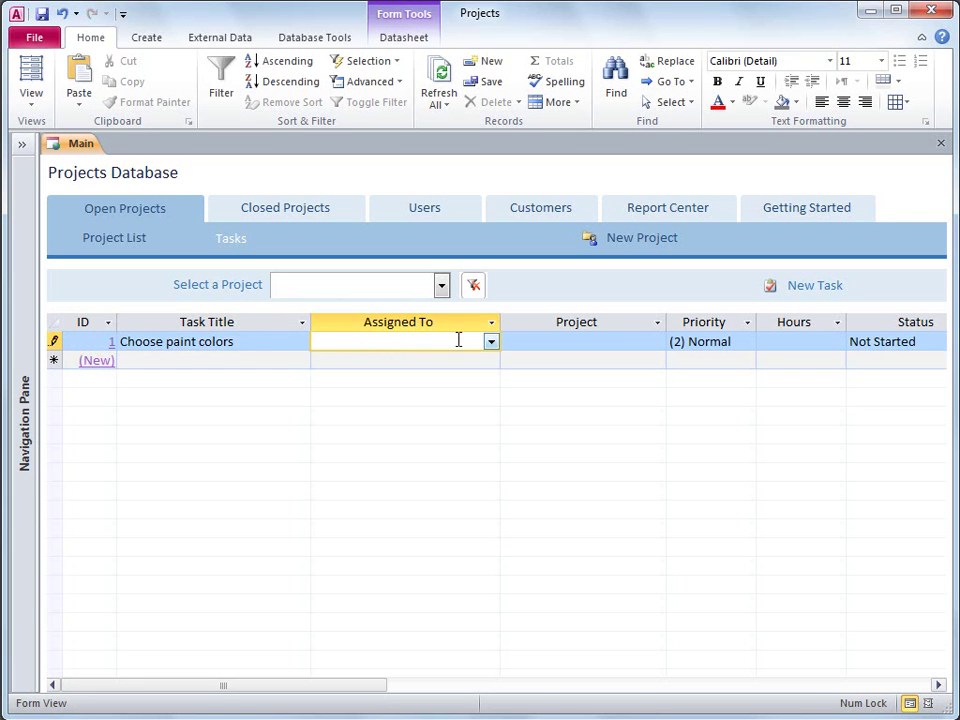
Assign the task to the existing user and the Conference Room Remodel project
{"action": "left_click", "coordinate": [490, 341]}
{"action": "left_click", "coordinate": [485, 358]}
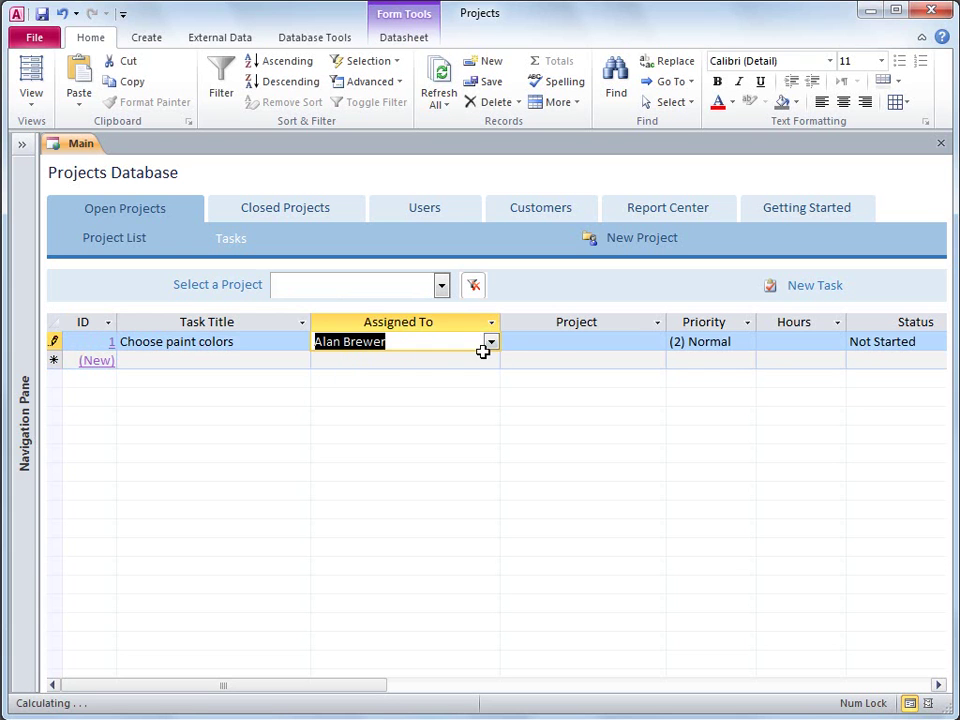
{"action": "left_click", "coordinate": [592, 344]}
{"action": "left_click", "coordinate": [657, 342]}
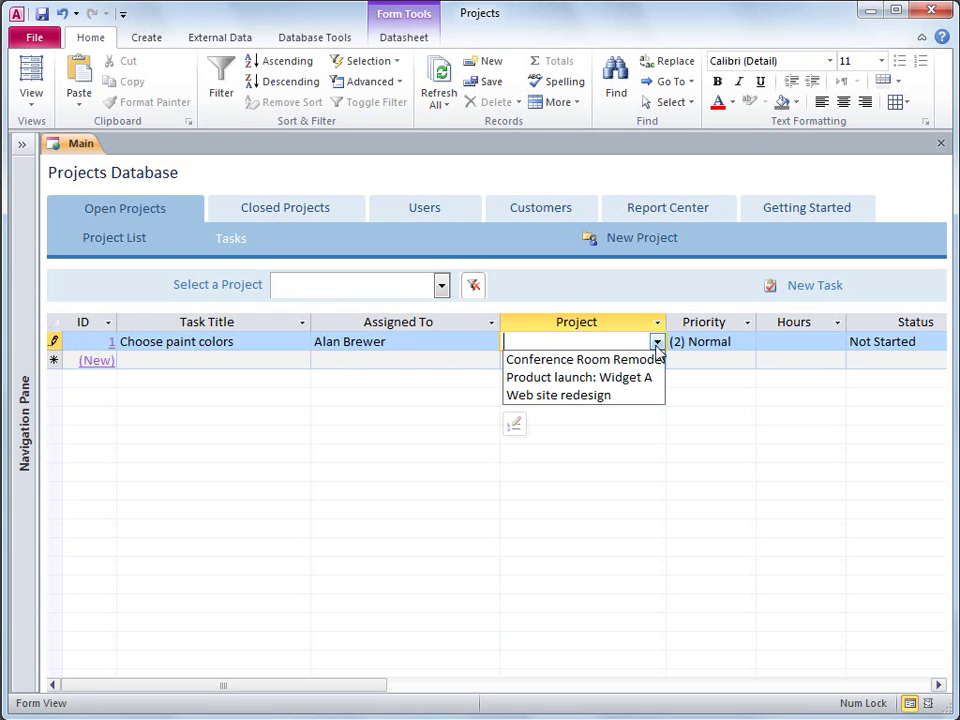
{"action": "left_click", "coordinate": [655, 358]}
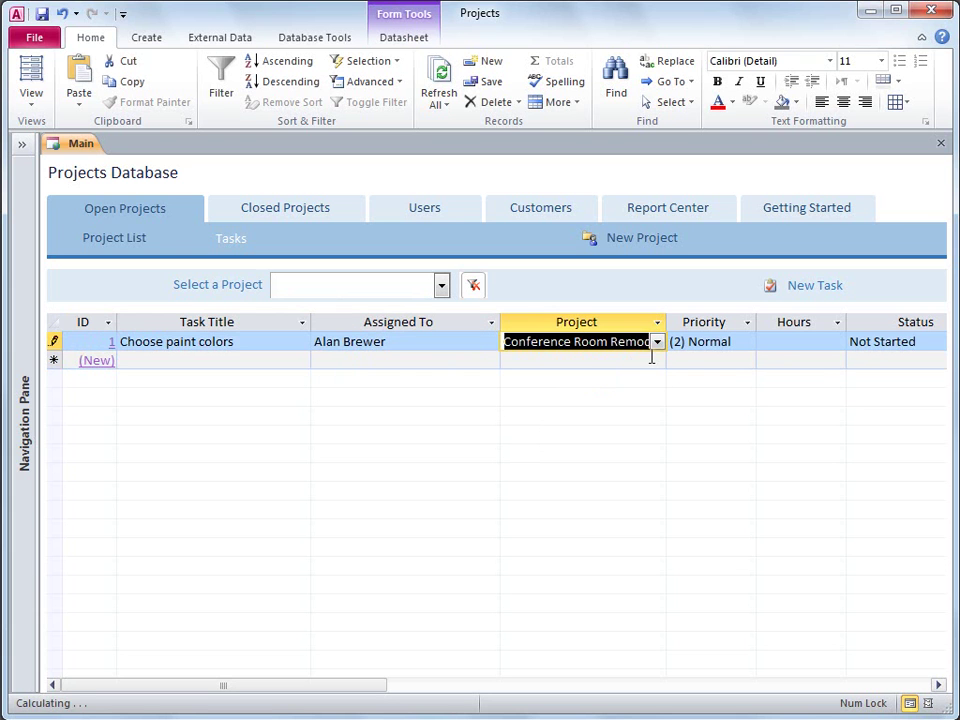
{"action": "left_click", "coordinate": [808, 292]}
Add the task 'Order conference table' to Conference Room Remodel, assigned to the existing user, status In Progress
{"action": "type", "text": "Order"}
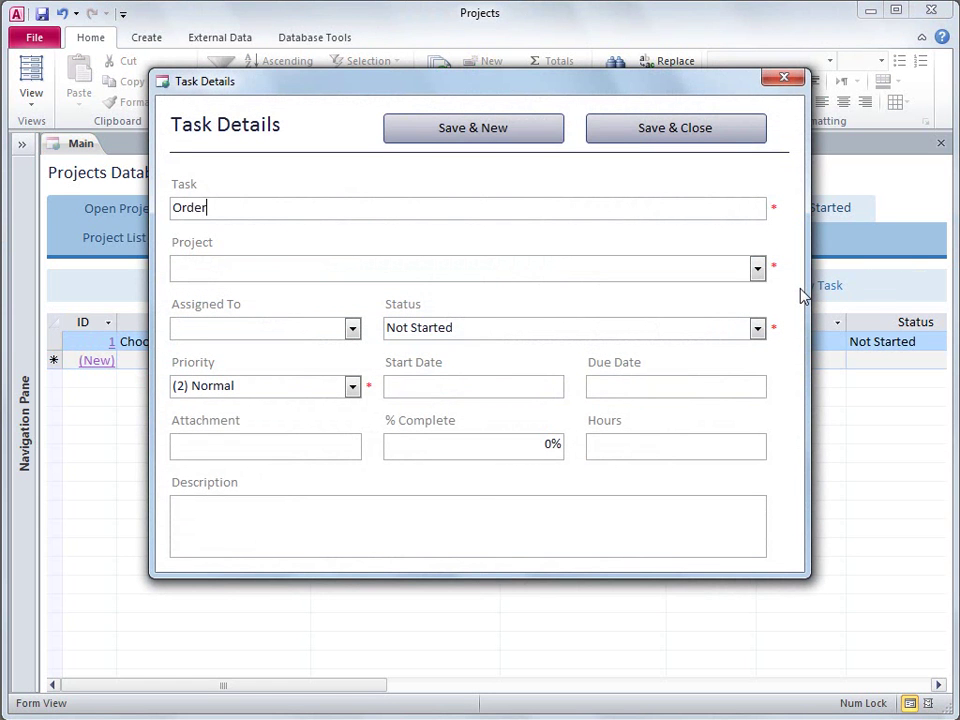
{"action": "type", "text": " conference table"}
{"action": "left_click", "coordinate": [757, 268]}
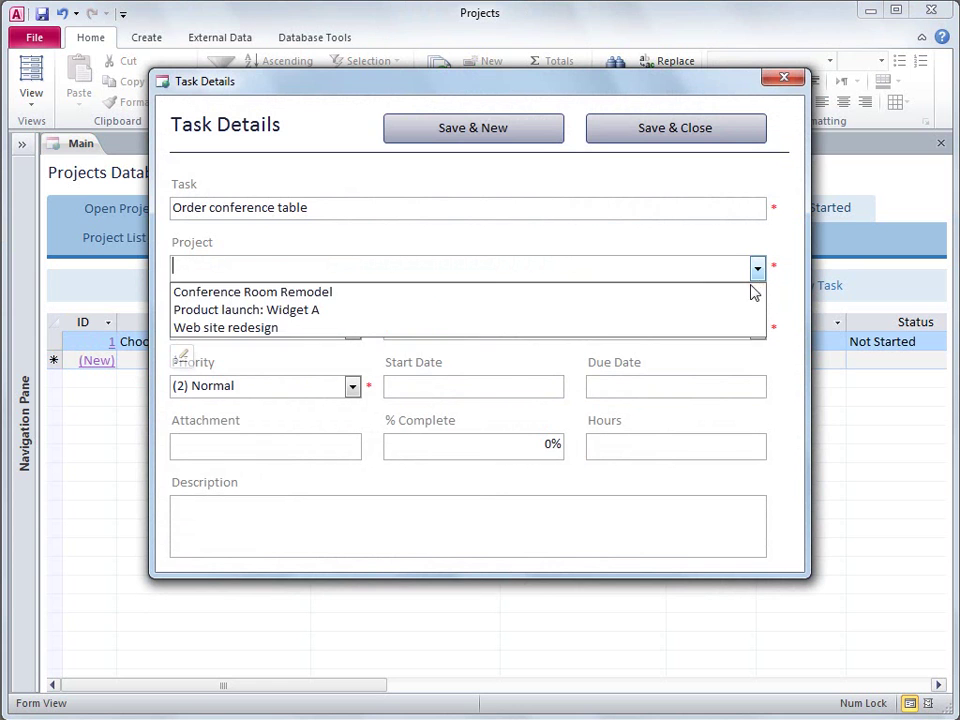
{"action": "left_click", "coordinate": [752, 290]}
{"action": "left_click", "coordinate": [353, 330]}
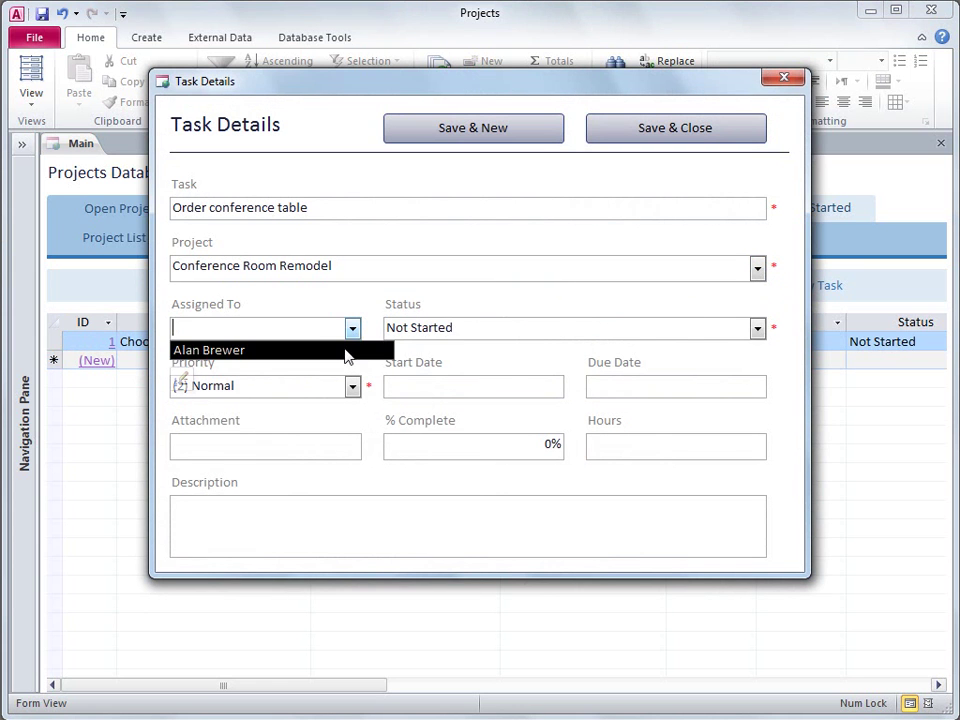
{"action": "left_click", "coordinate": [346, 354]}
{"action": "left_click", "coordinate": [756, 330]}
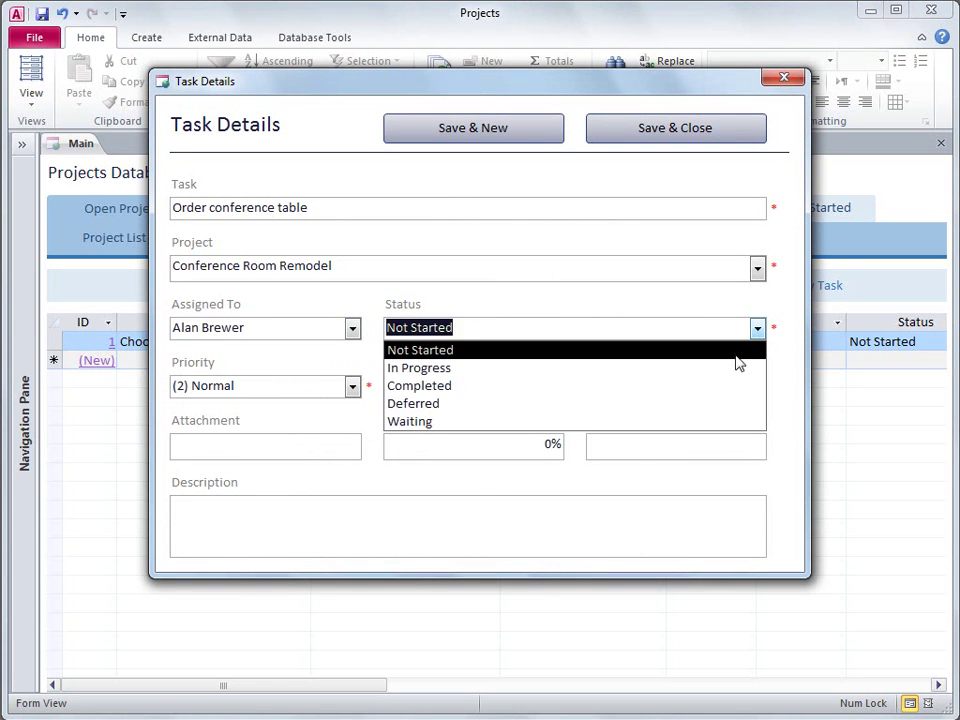
{"action": "left_click", "coordinate": [724, 369]}
{"action": "left_click", "coordinate": [733, 143]}
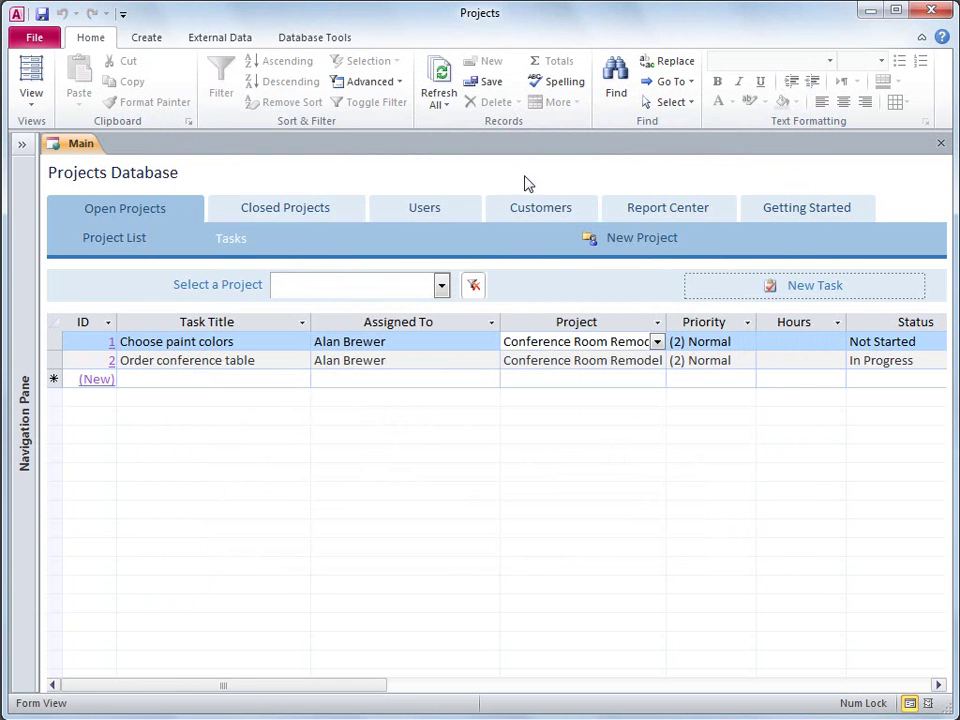
Show the Project List and scroll across its columns to the right and back
{"action": "left_click", "coordinate": [138, 240]}
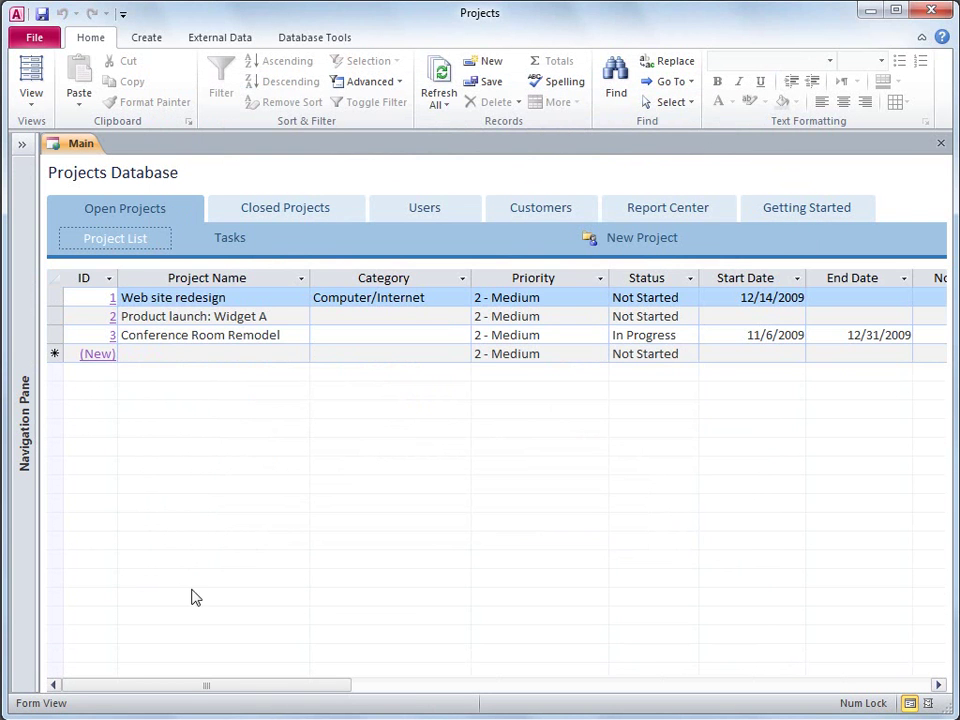
{"action": "left_click_drag", "start_coordinate": [294, 686], "coordinate": [580, 694]}
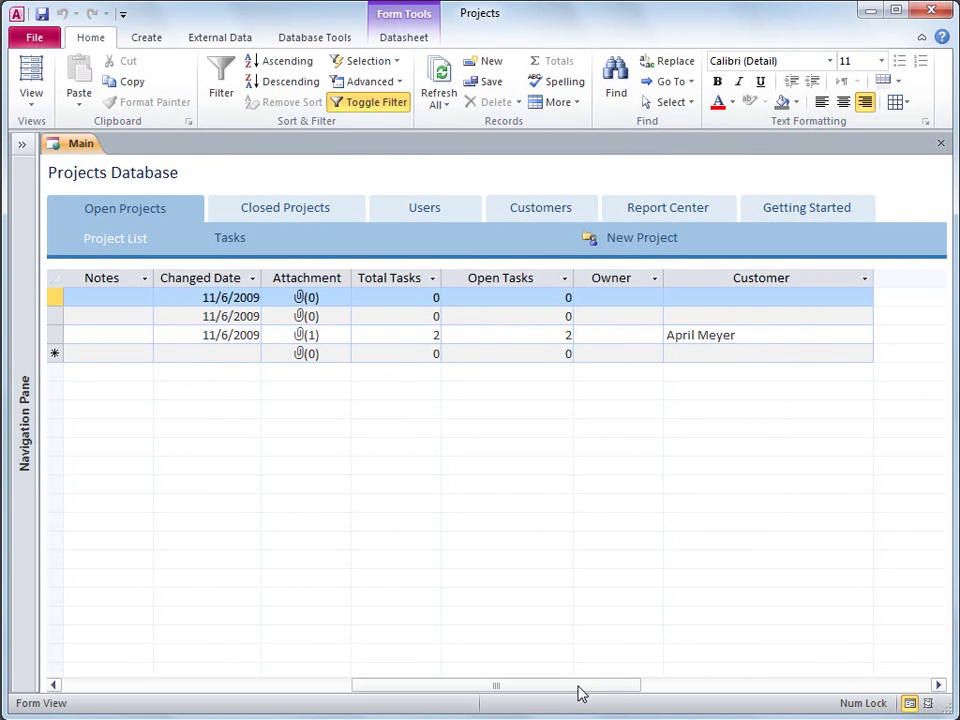
{"action": "left_click_drag", "start_coordinate": [578, 689], "coordinate": [253, 688]}
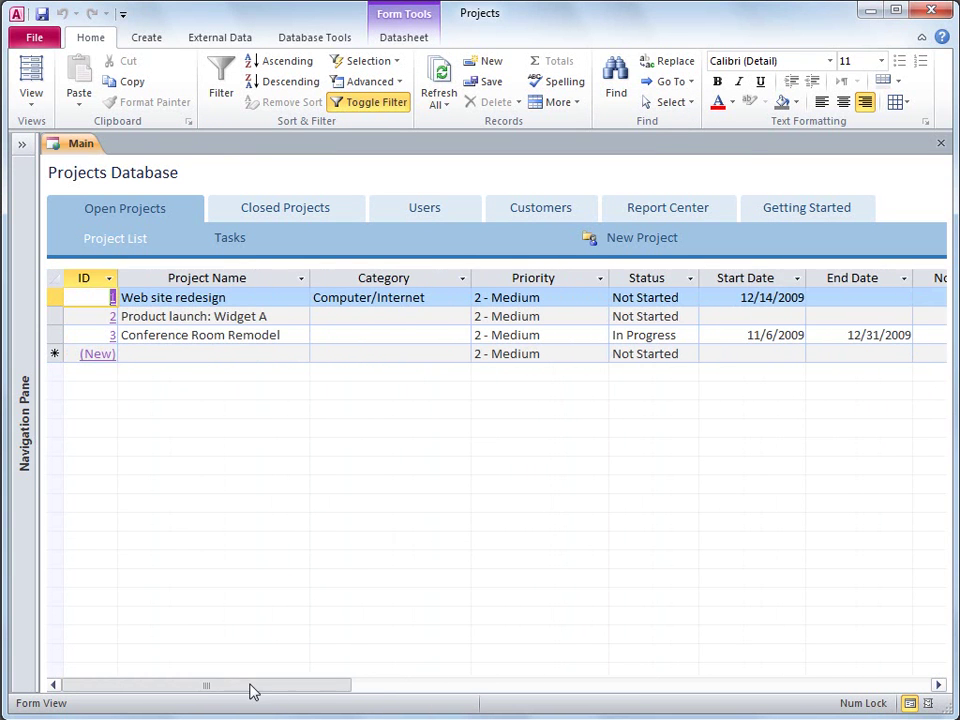
Set the Conference Room Remodel project's status to Completed and save it
{"action": "double_click", "coordinate": [229, 338]}
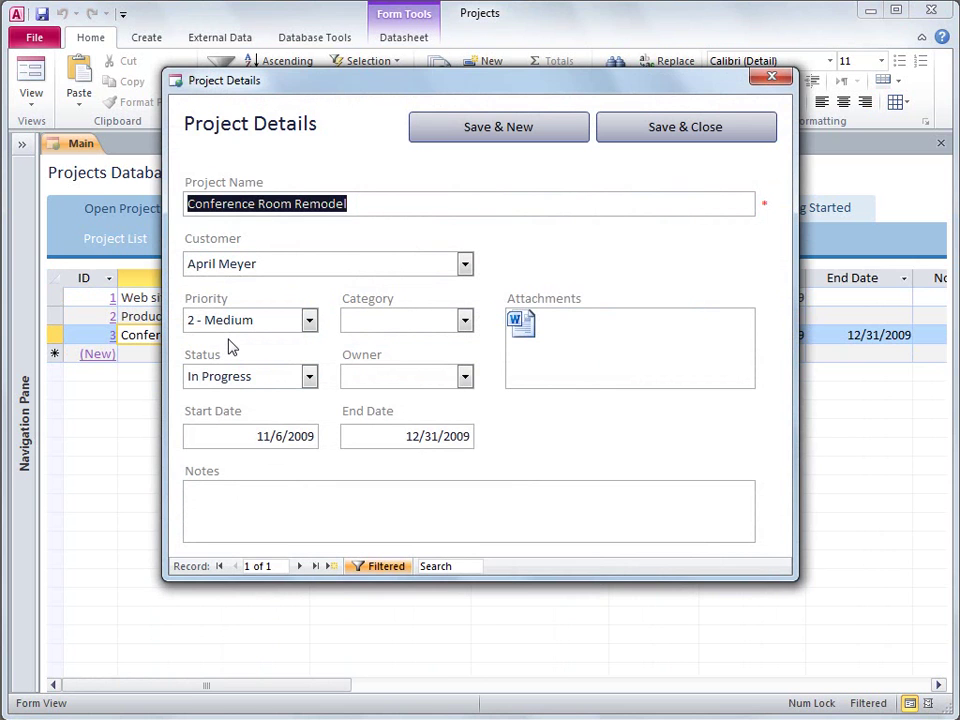
{"action": "left_click", "coordinate": [309, 377]}
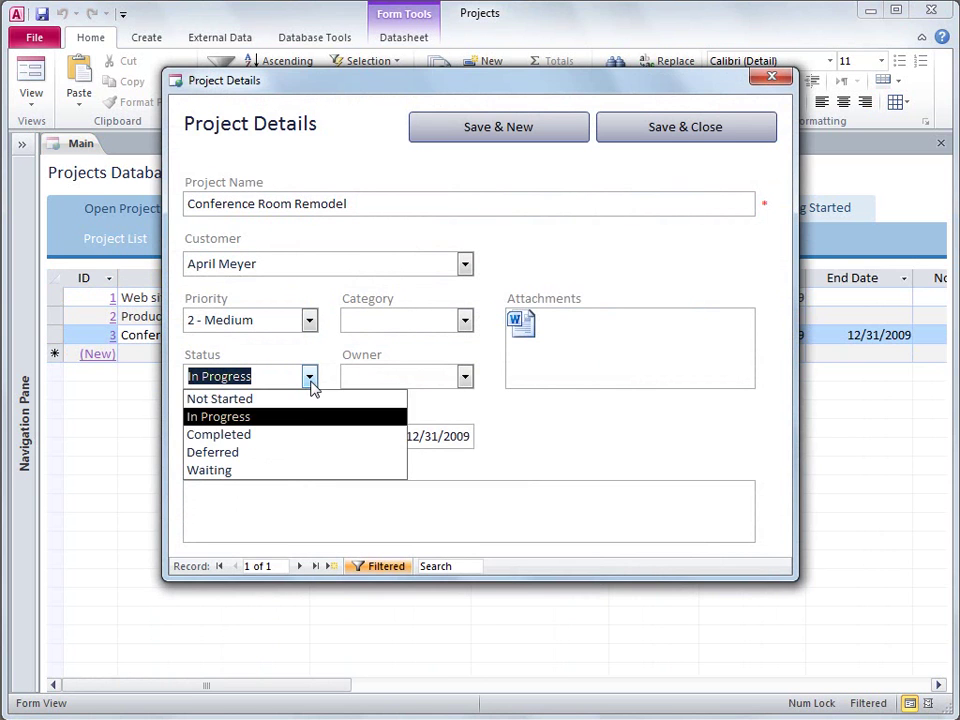
{"action": "left_click", "coordinate": [276, 434]}
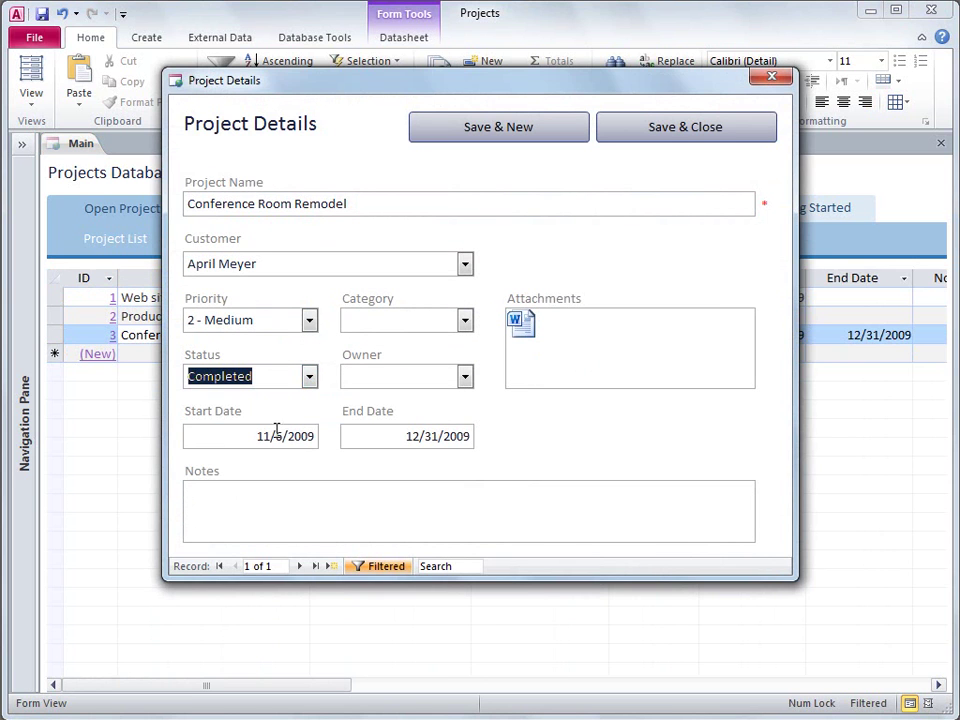
{"action": "left_click", "coordinate": [612, 134]}
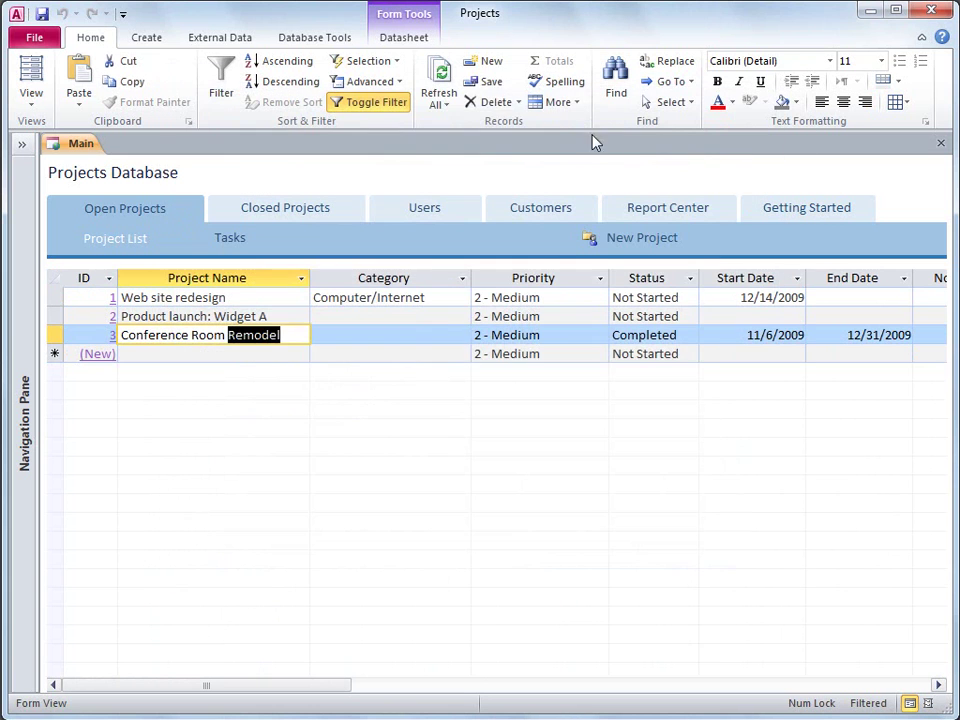
Refresh all, then show Conference Room Remodel's tasks under Closed Projects
{"action": "left_click", "coordinate": [442, 80]}
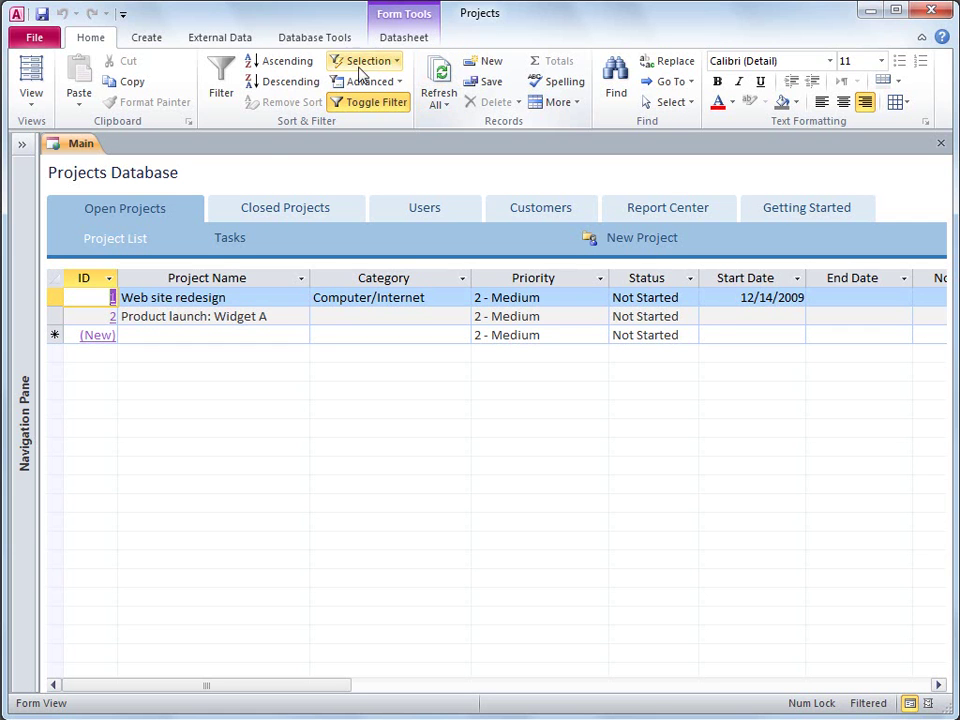
{"action": "left_click", "coordinate": [297, 211]}
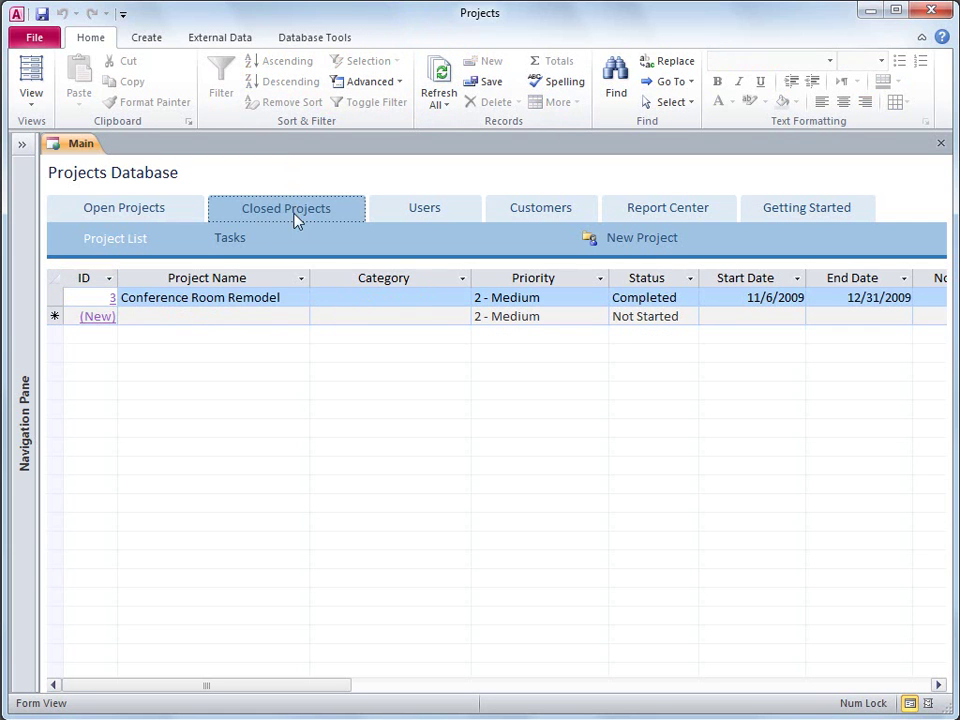
{"action": "left_click", "coordinate": [244, 297]}
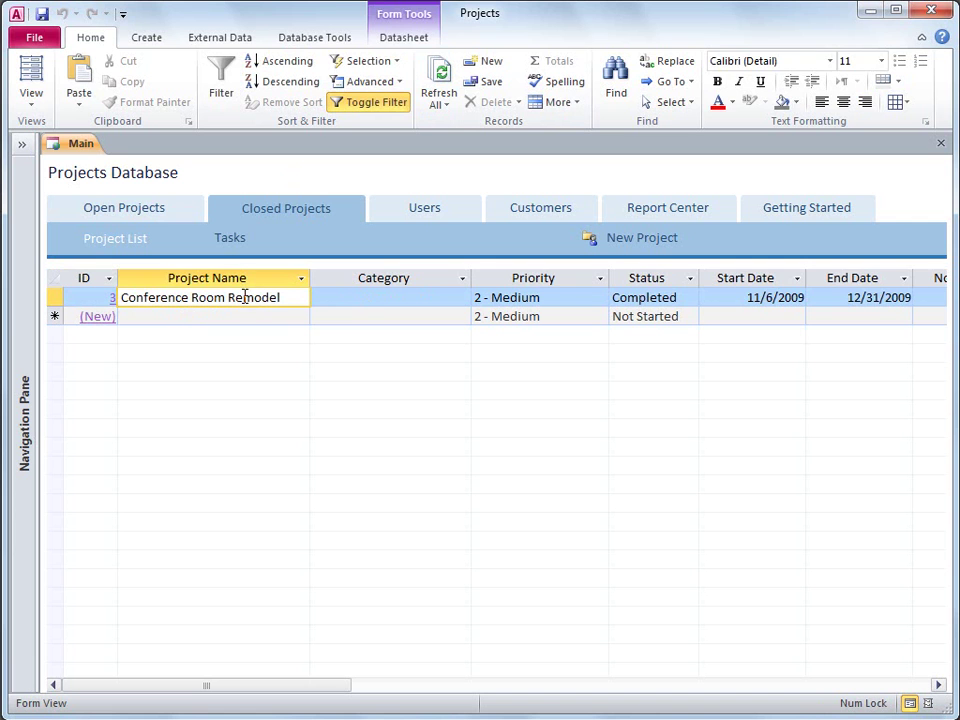
{"action": "left_click", "coordinate": [230, 240]}
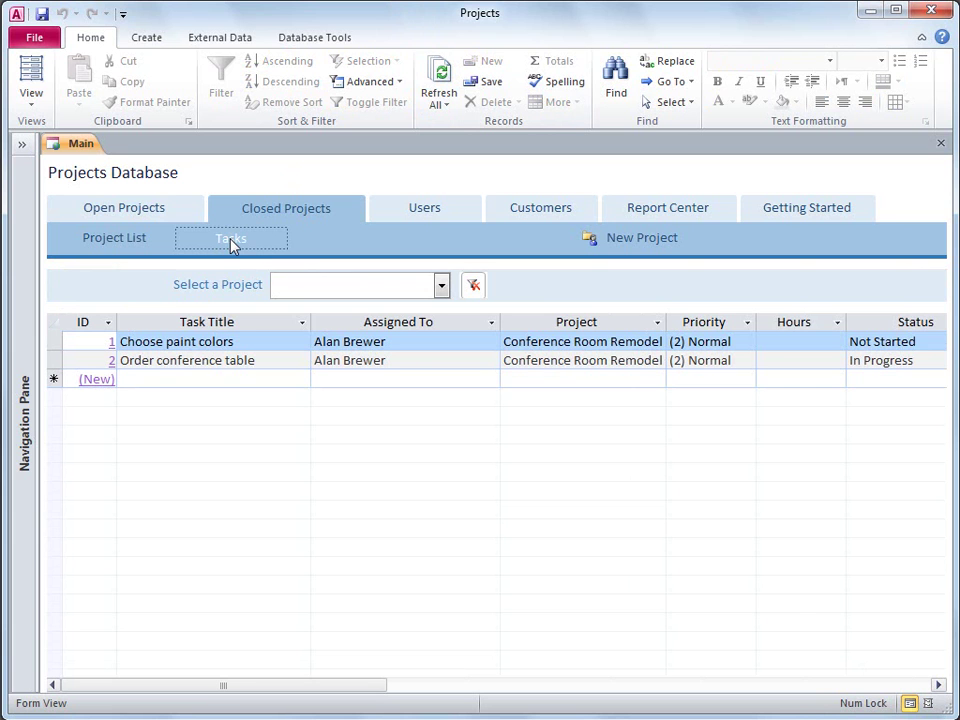
Enter the new user's full name in the Users list's new row and save it
{"action": "left_click", "coordinate": [394, 212]}
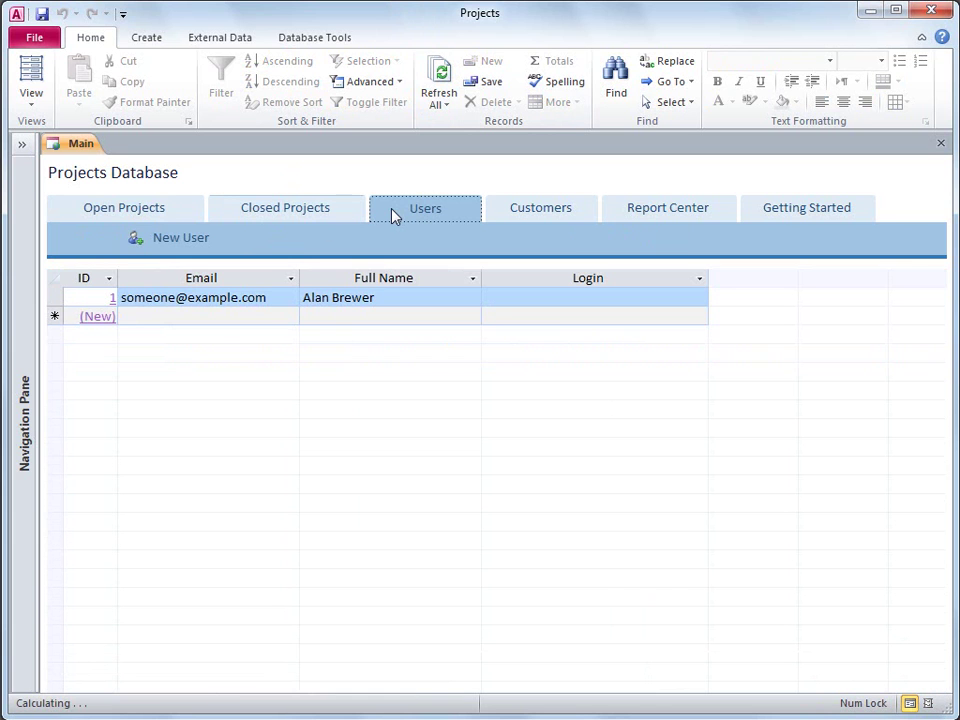
{"action": "left_click", "coordinate": [360, 316]}
{"action": "type", "text": "Wendy T"}
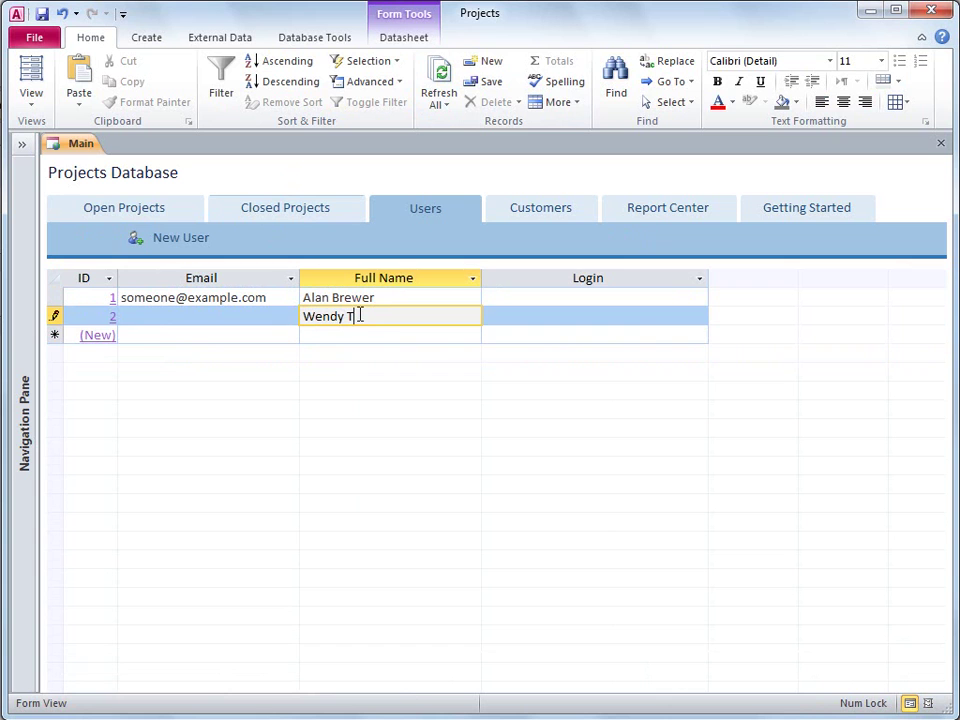
{"action": "type", "text": "eo"}
{"action": "key", "text": "Down"}
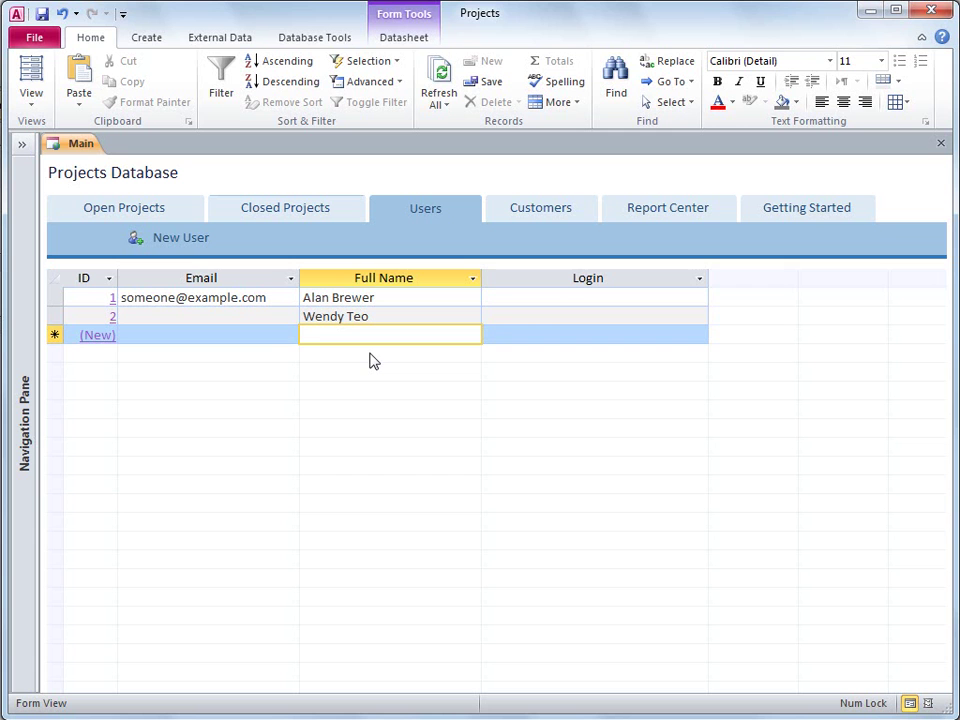
Add a customer with first and last name, no e-mail, and company Wingtip Toys
{"action": "left_click", "coordinate": [583, 215]}
{"action": "left_click", "coordinate": [191, 319]}
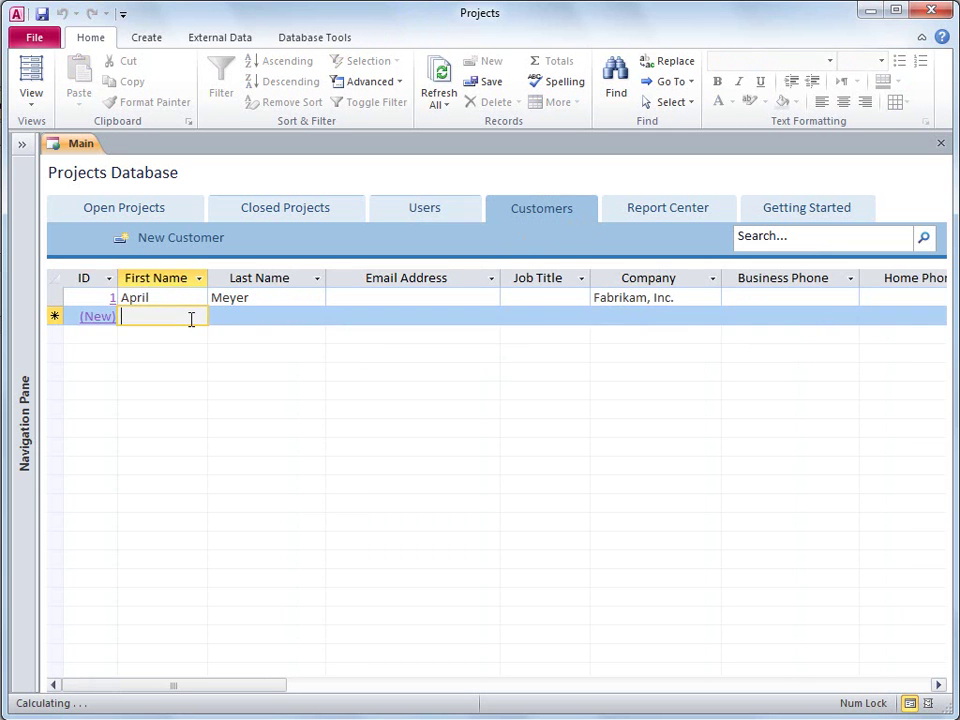
{"action": "type", "text": "Jeffrey"}
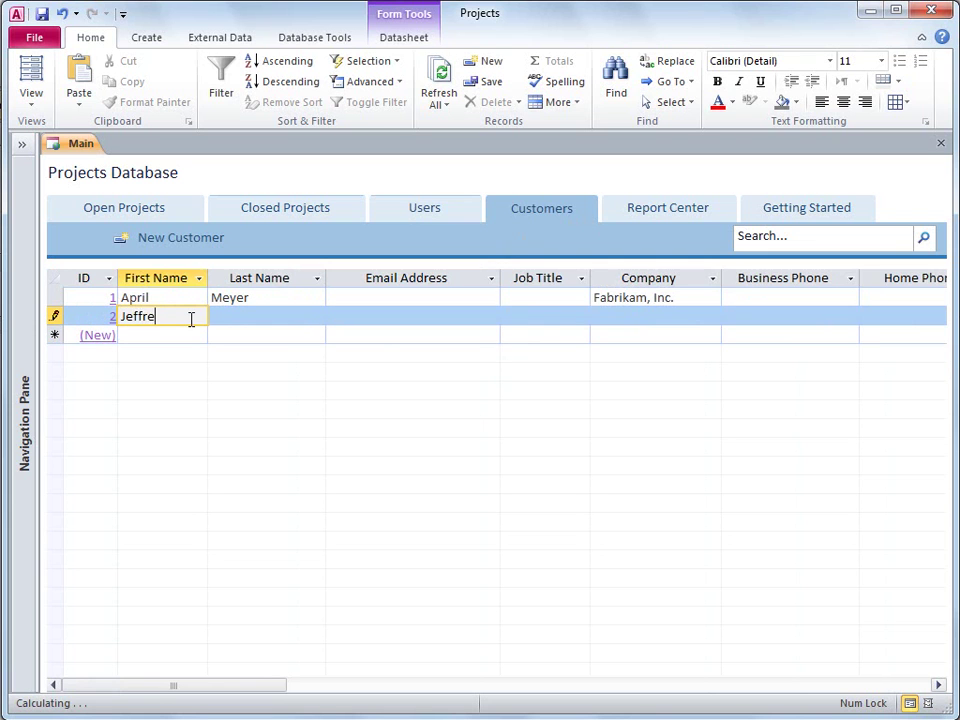
{"action": "key", "text": "Tab"}
{"action": "type", "text": "Zeng"}
{"action": "key", "text": "Tab"}
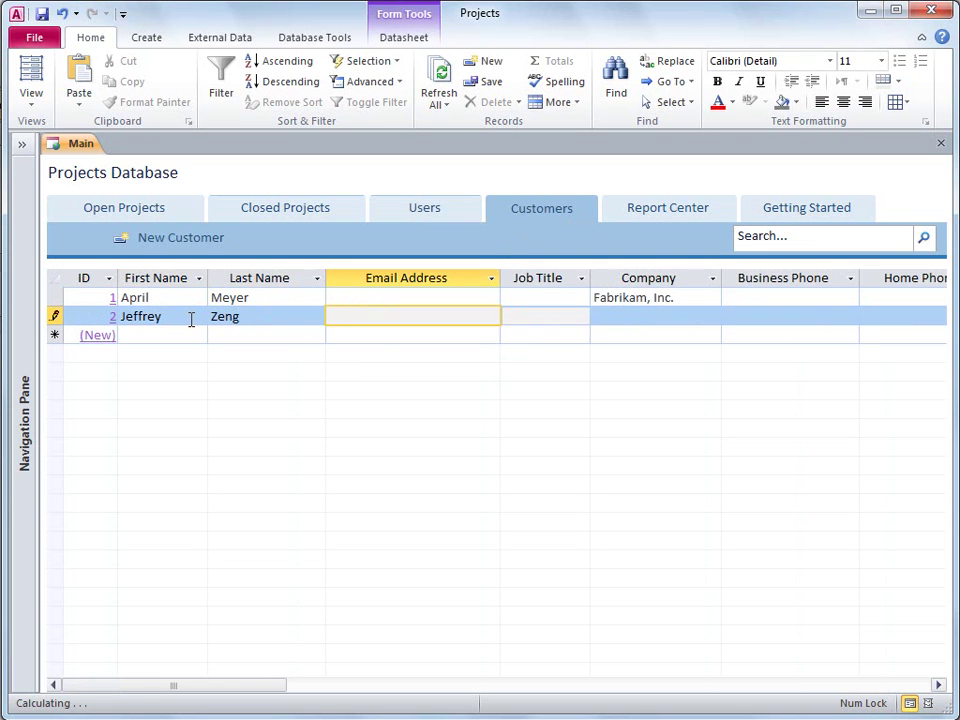
{"action": "key", "text": "Tab"}
{"action": "key", "text": "Tab"}
{"action": "type", "text": "Wingtip Toys"}
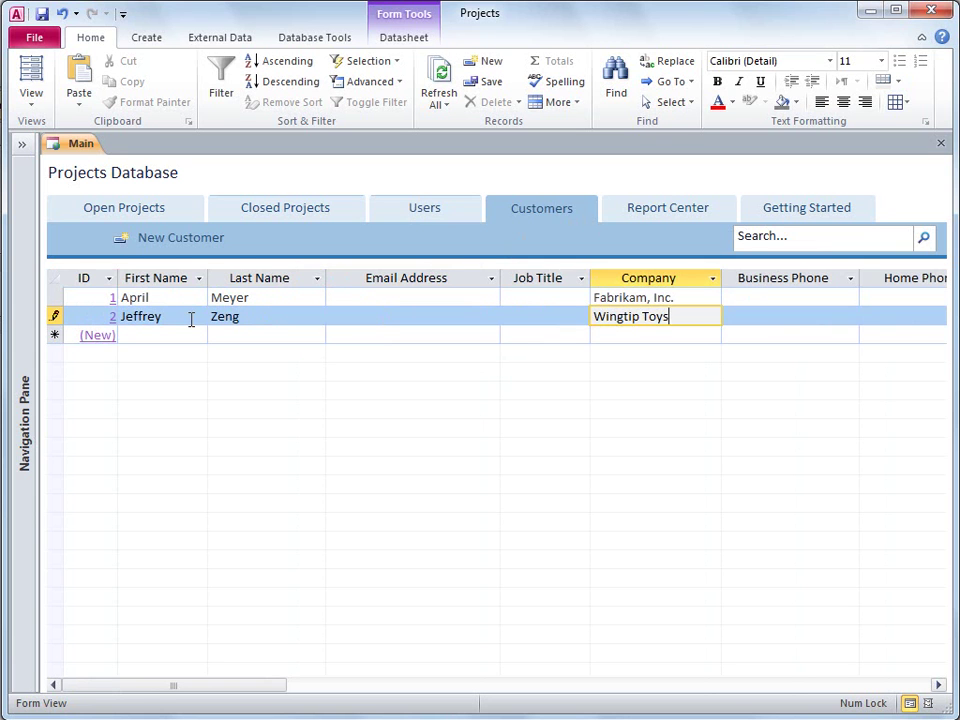
{"action": "key", "text": "Down"}
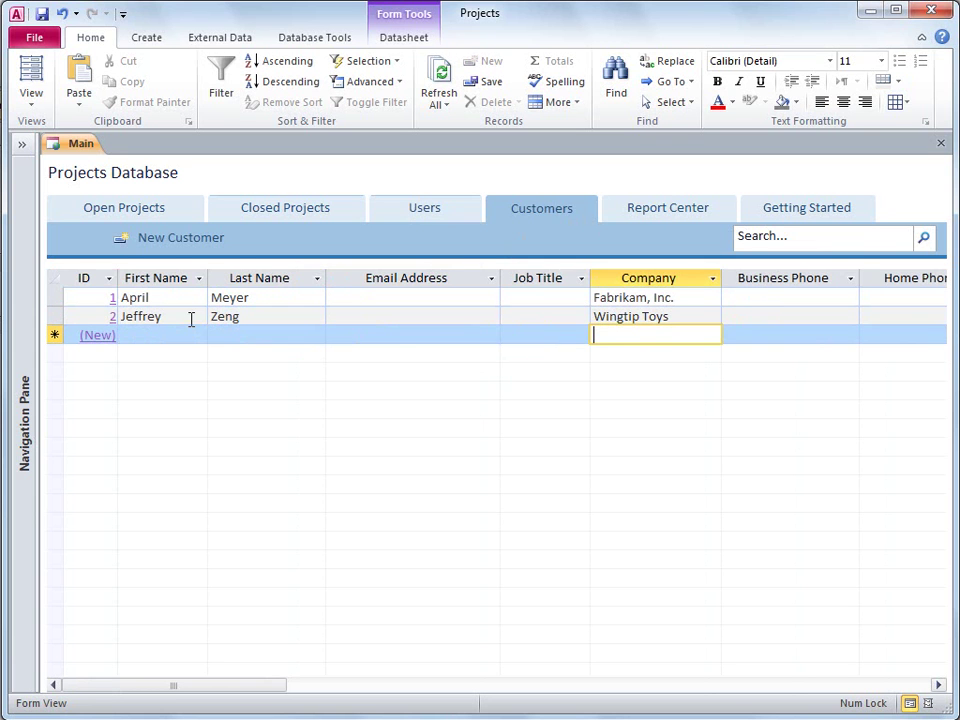
Enter the third customer's first and last name, skip the picture attachment, and save
{"action": "left_click", "coordinate": [176, 247]}
{"action": "type", "text": "Jane"}
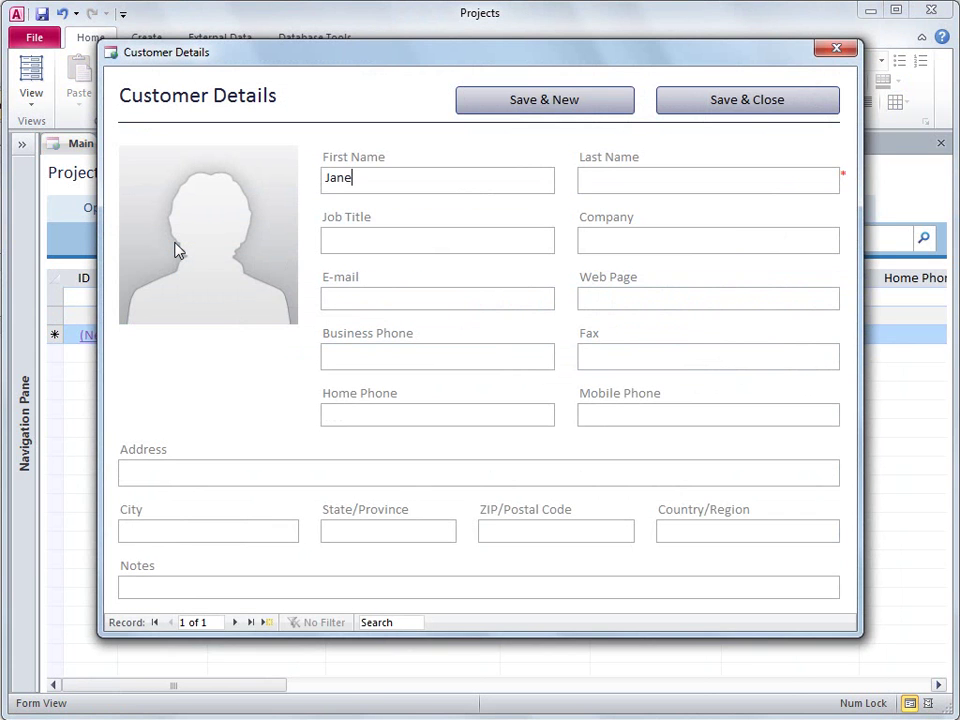
{"action": "key", "text": "Tab"}
{"action": "type", "text": "Dow"}
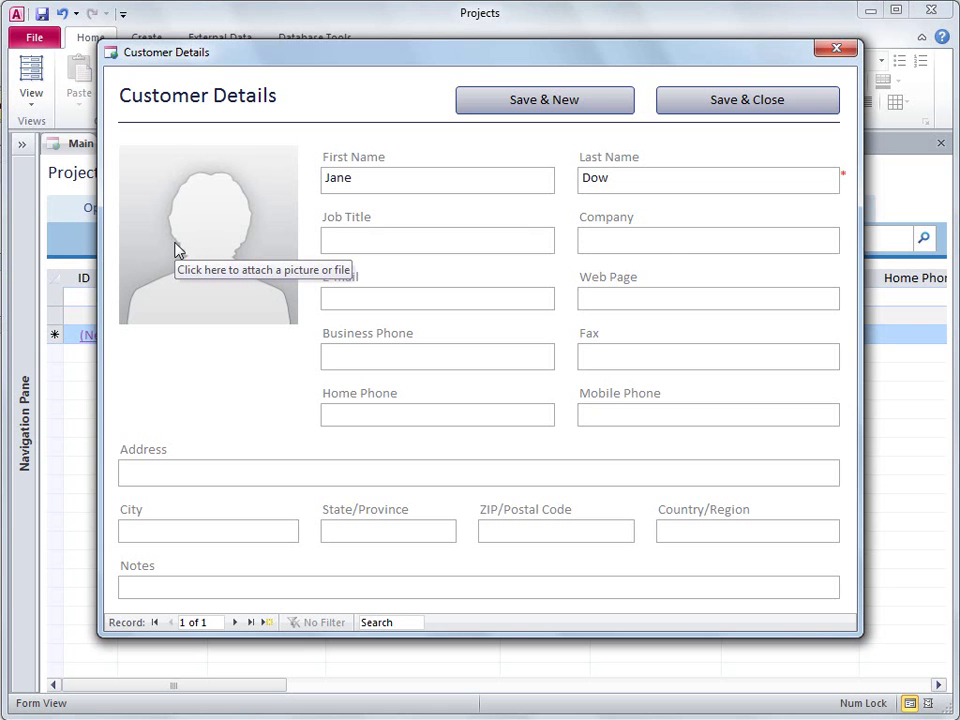
{"action": "double_click", "coordinate": [175, 250]}
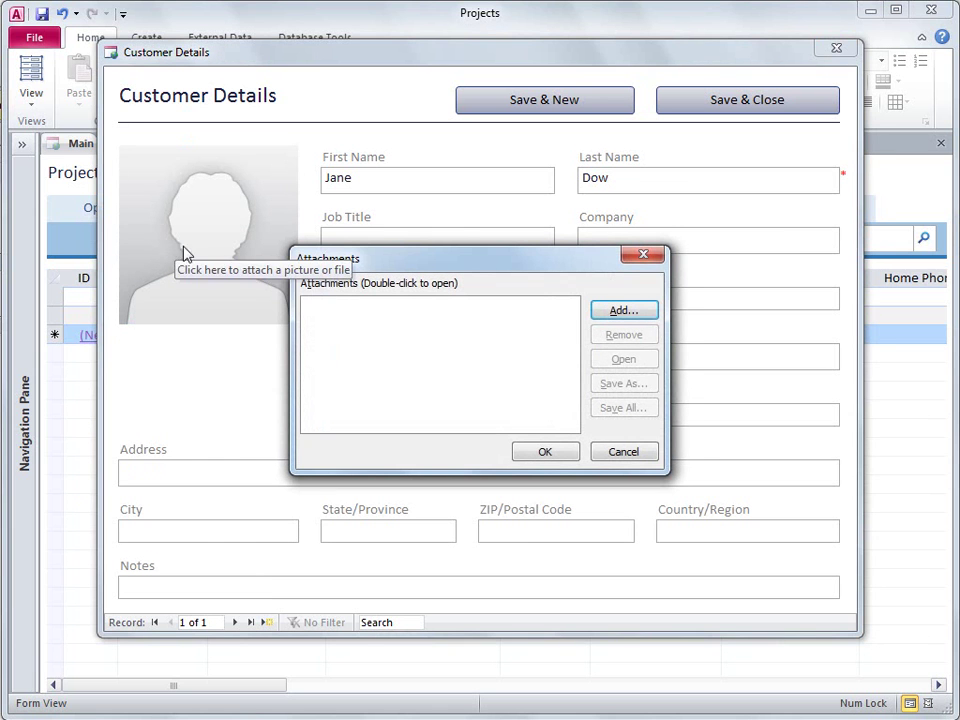
{"action": "left_click", "coordinate": [621, 453]}
{"action": "left_click", "coordinate": [676, 103]}
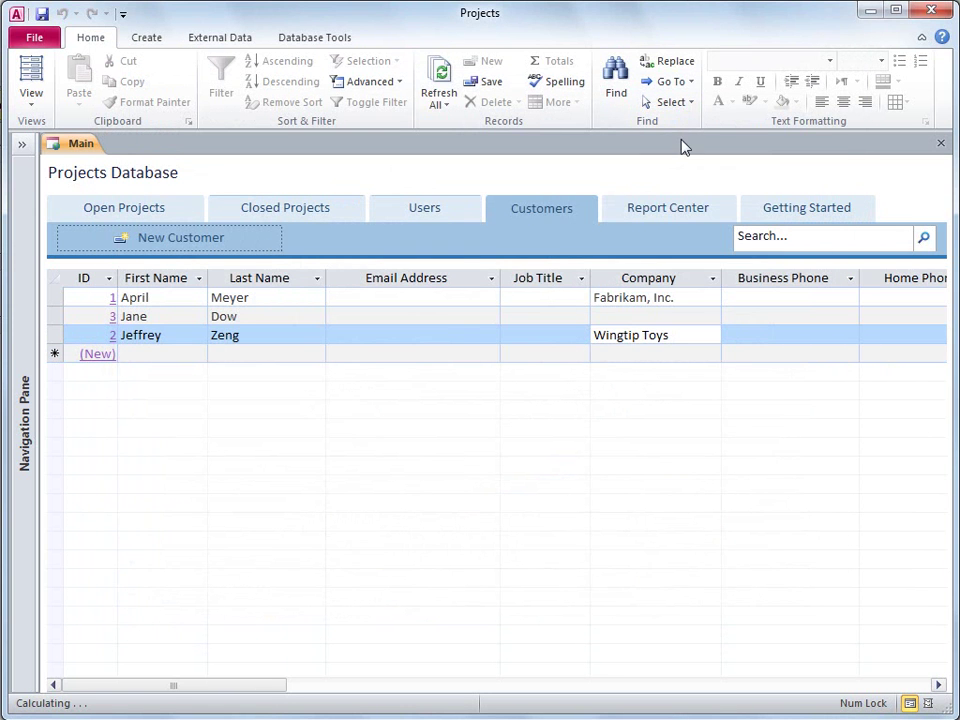
Preview Project History from the Report Center and open it in a new tab
{"action": "left_click", "coordinate": [668, 208]}
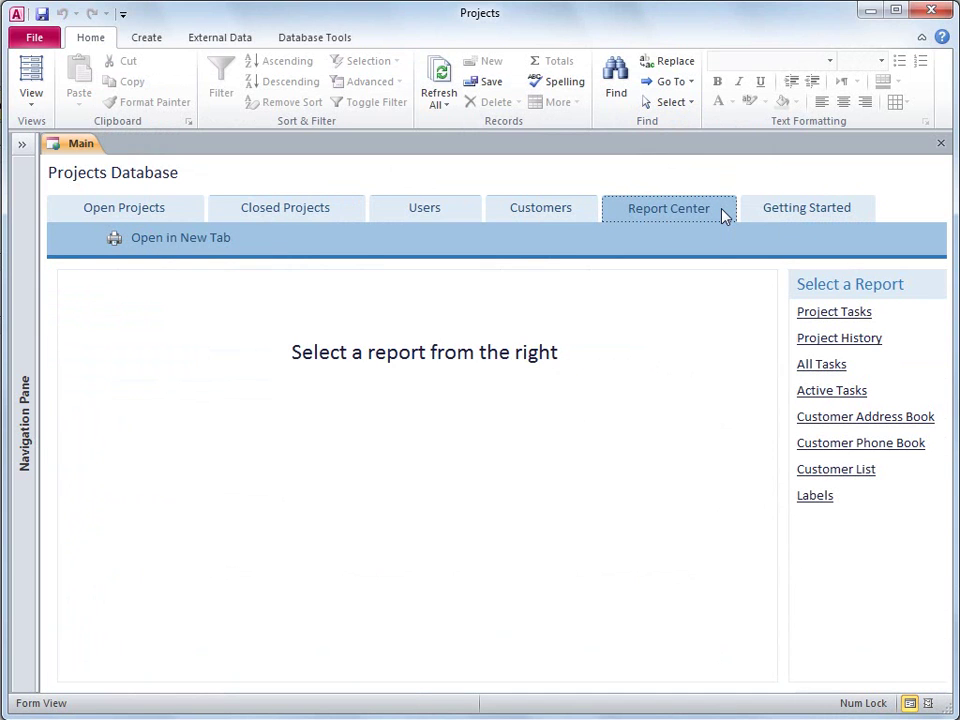
{"action": "left_click", "coordinate": [808, 342]}
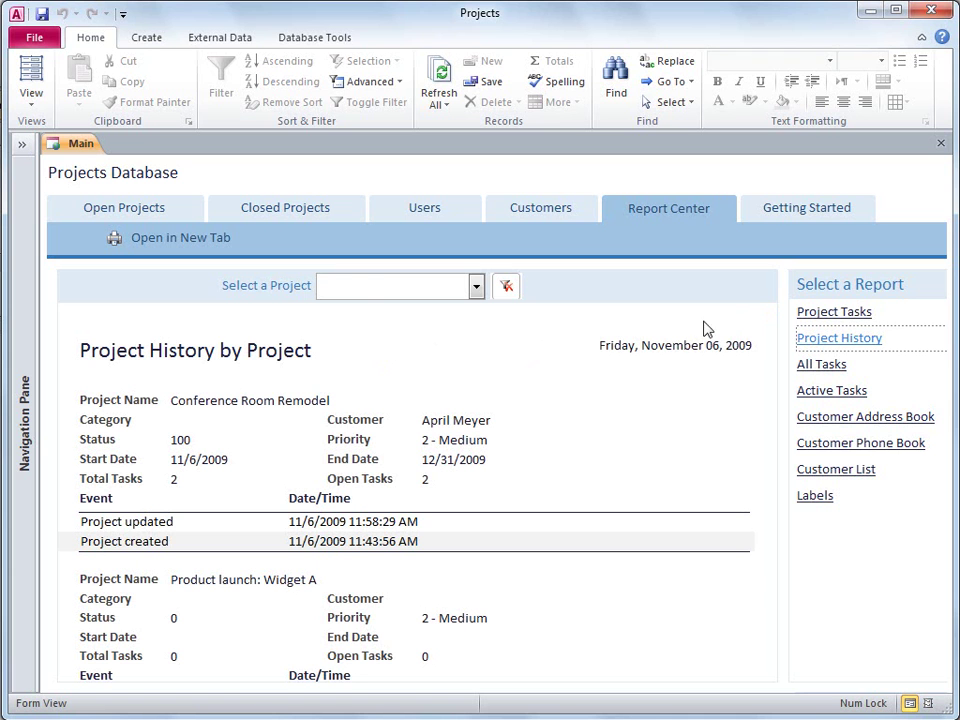
{"action": "left_click", "coordinate": [222, 240]}
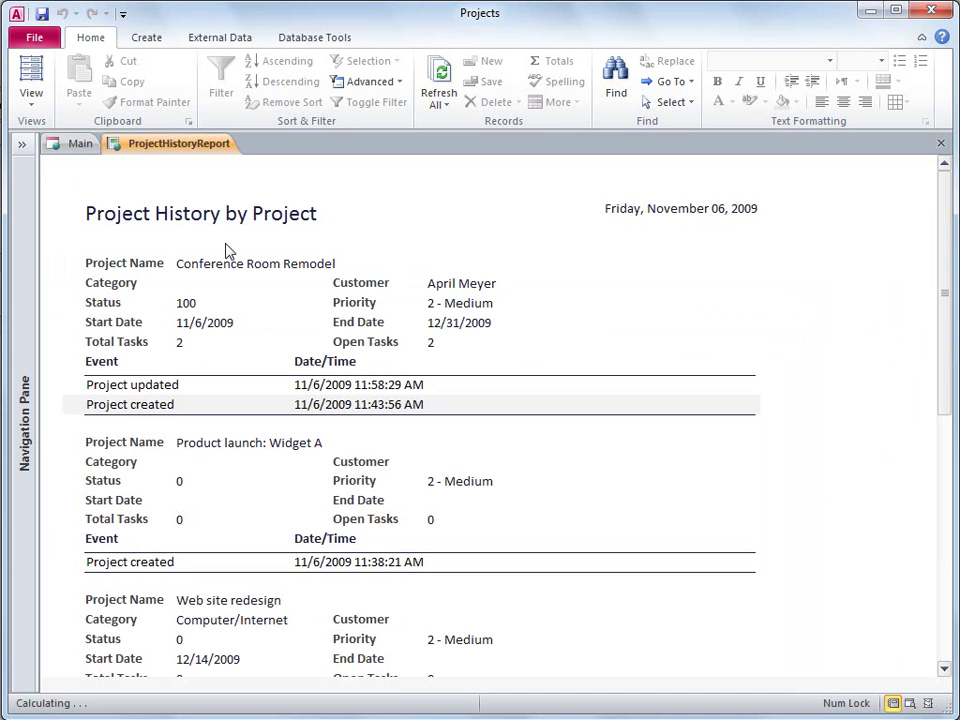
Check the Print options under File, then close the ProjectHistoryReport tab
{"action": "left_click", "coordinate": [31, 37]}
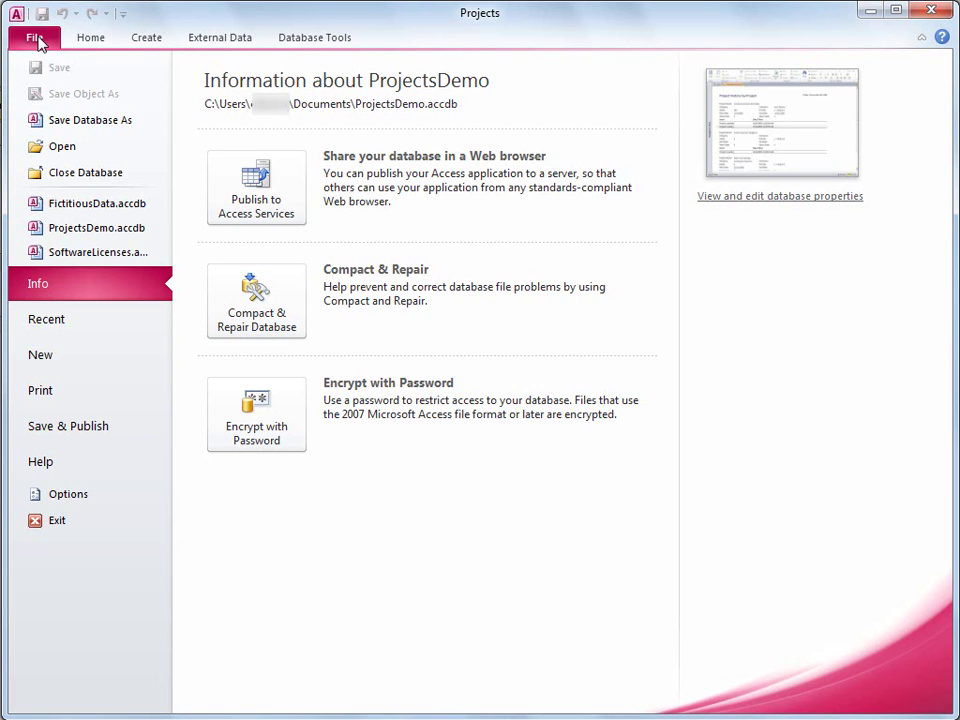
{"action": "left_click", "coordinate": [88, 391]}
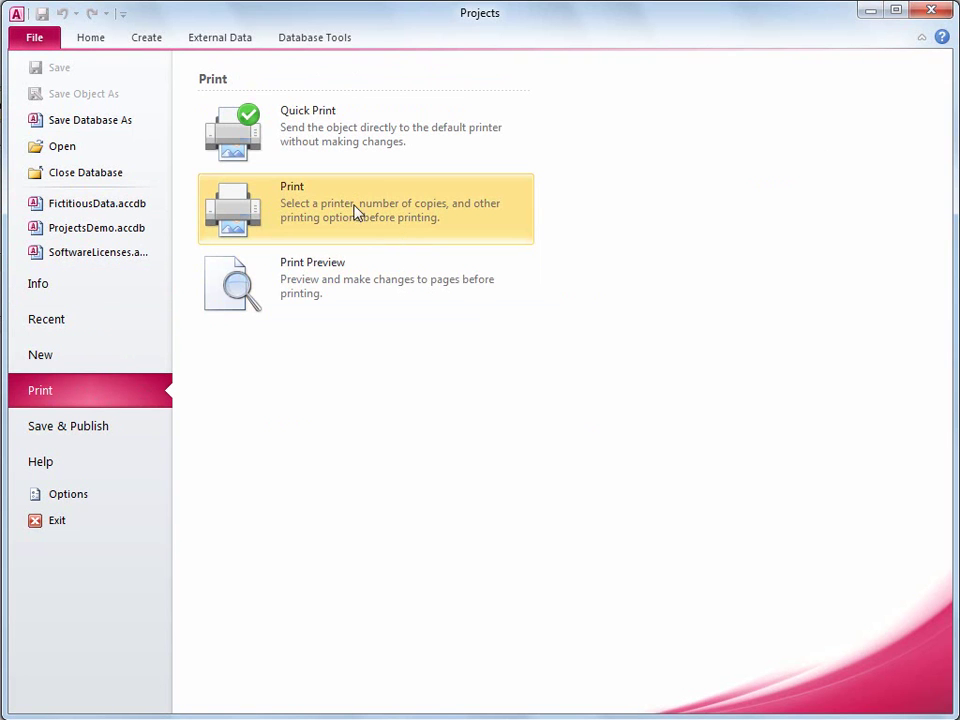
{"action": "left_click", "coordinate": [38, 38]}
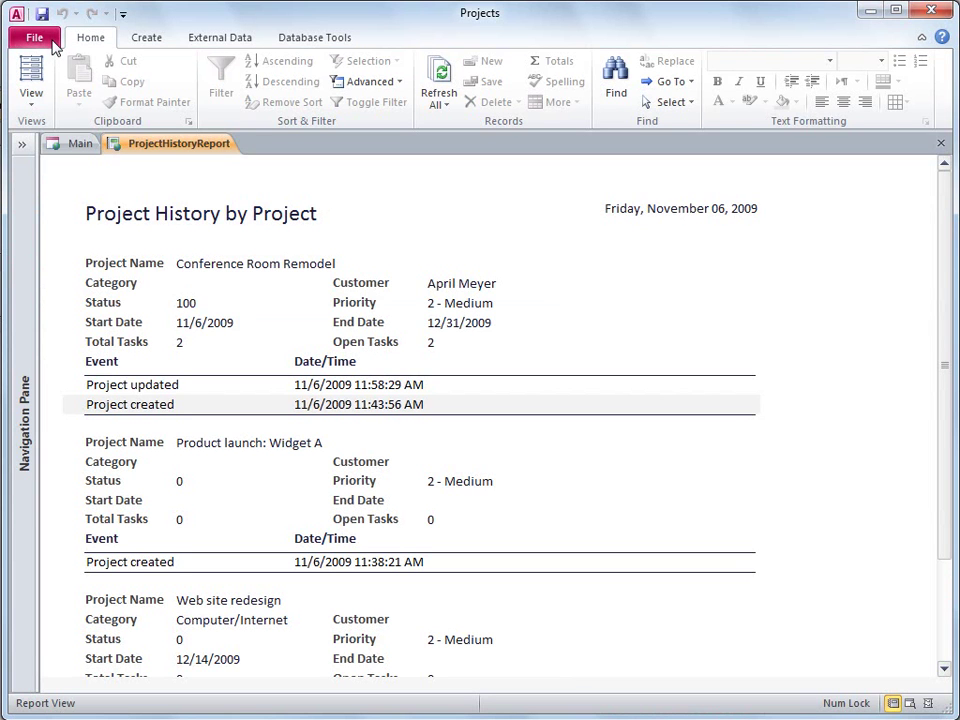
{"action": "left_click", "coordinate": [940, 143]}
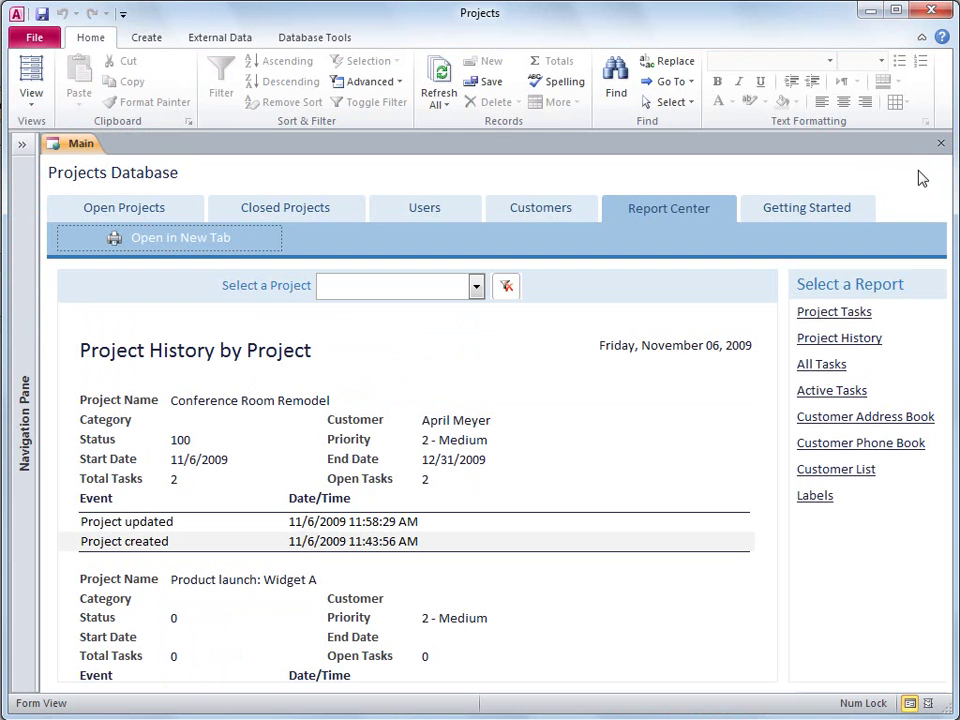
{"action": "left_click", "coordinate": [48, 40]}
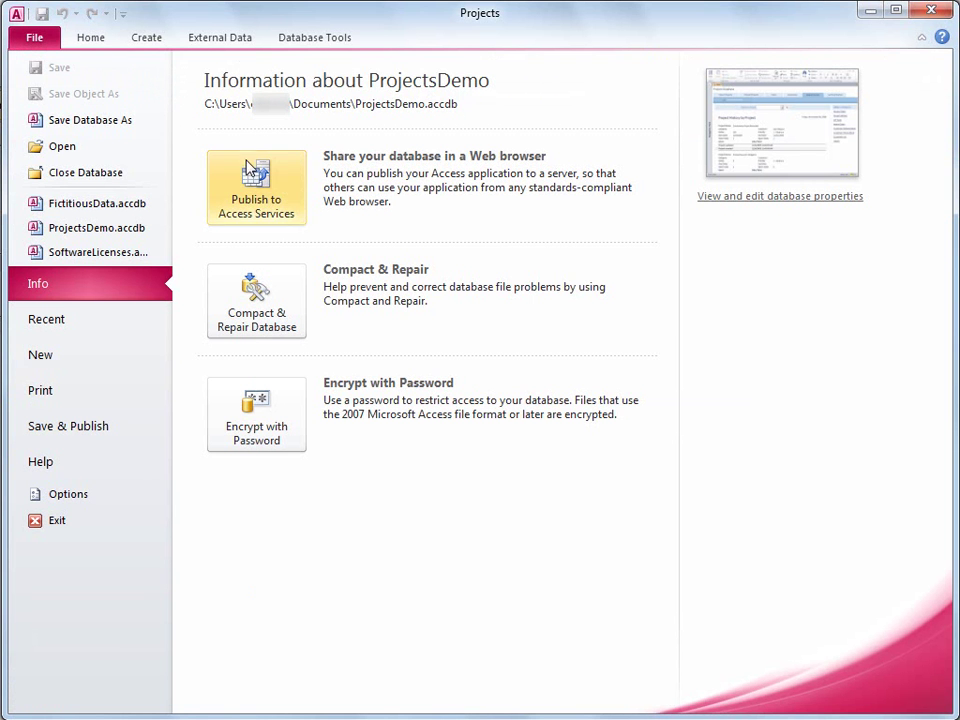
{"action": "left_click", "coordinate": [285, 185]}
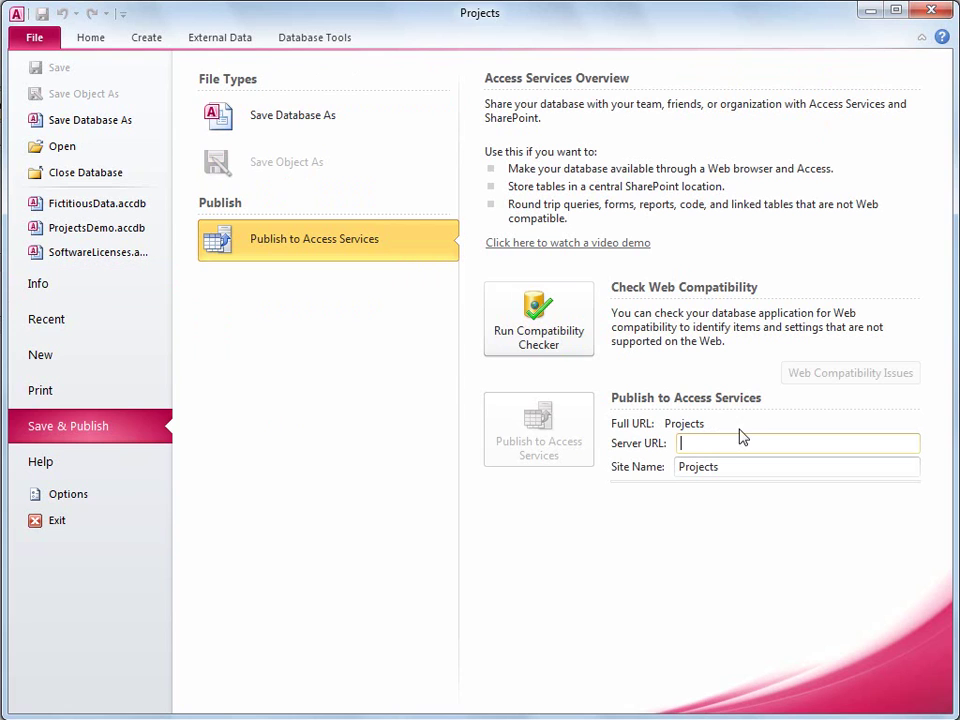
{"action": "type", "text": "http://M"}
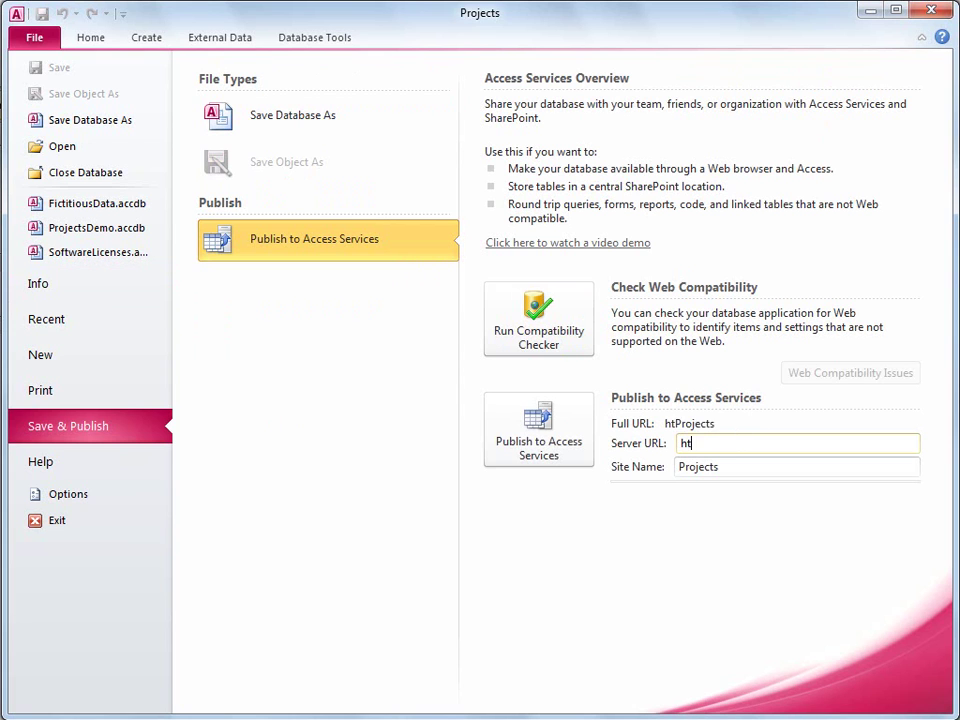
{"action": "type", "text": "yServer"}
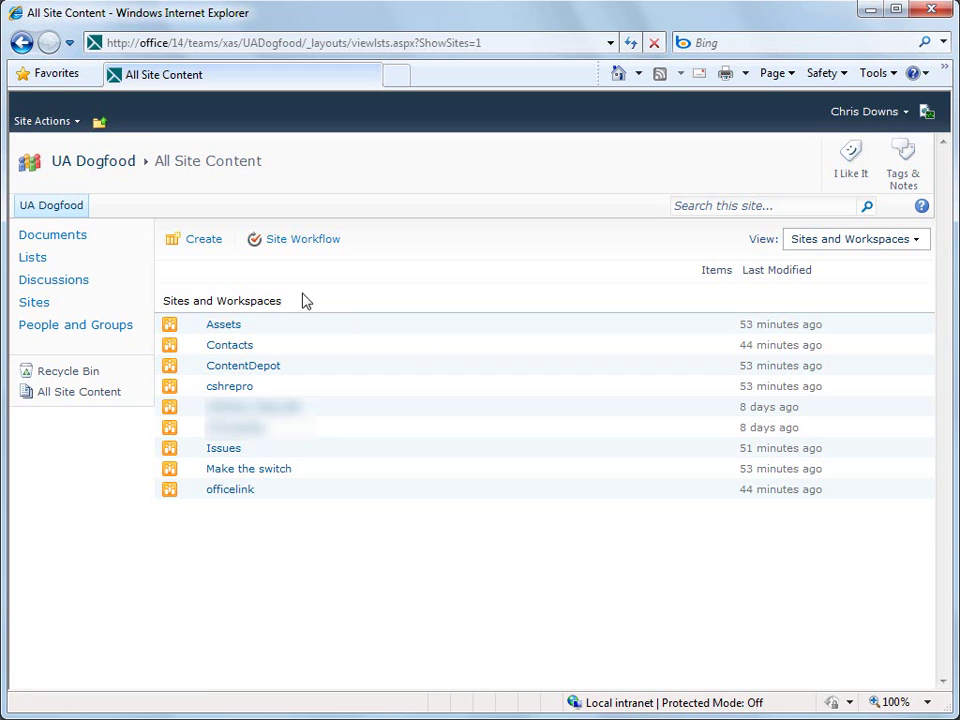
Start a new SharePoint site using the Projects Web Database template
{"action": "left_click", "coordinate": [211, 244]}
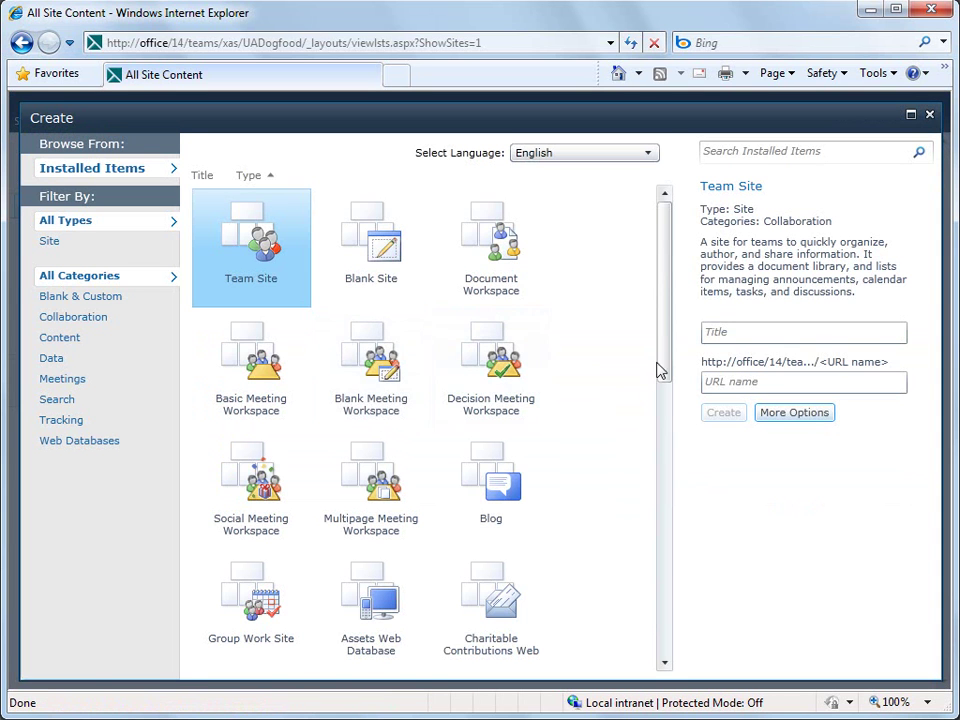
{"action": "left_click_drag", "start_coordinate": [662, 375], "coordinate": [658, 508]}
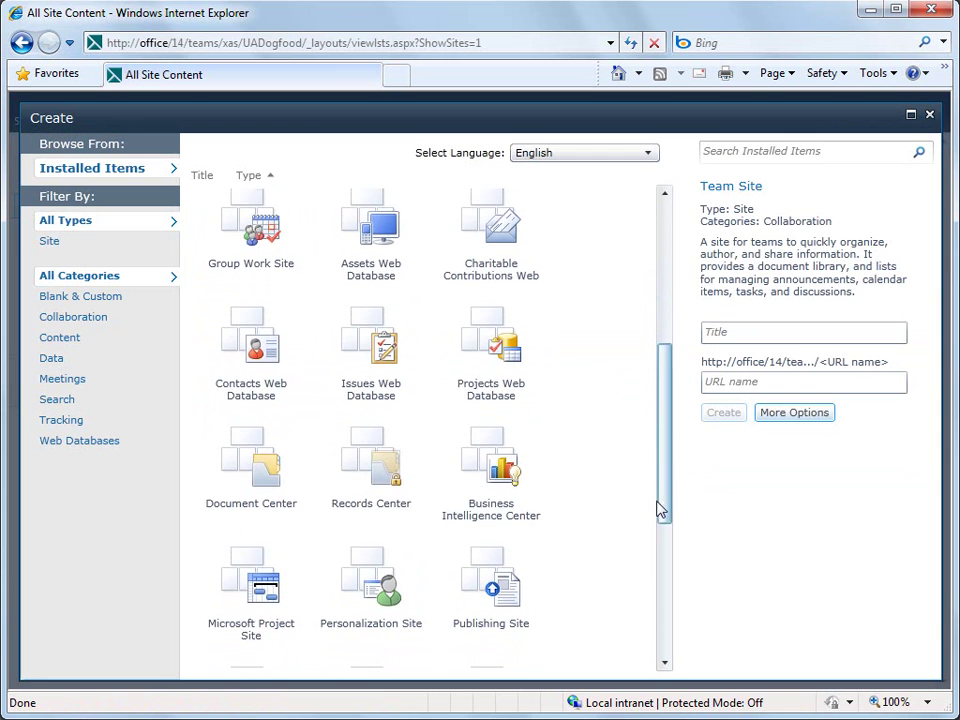
{"action": "left_click", "coordinate": [543, 391]}
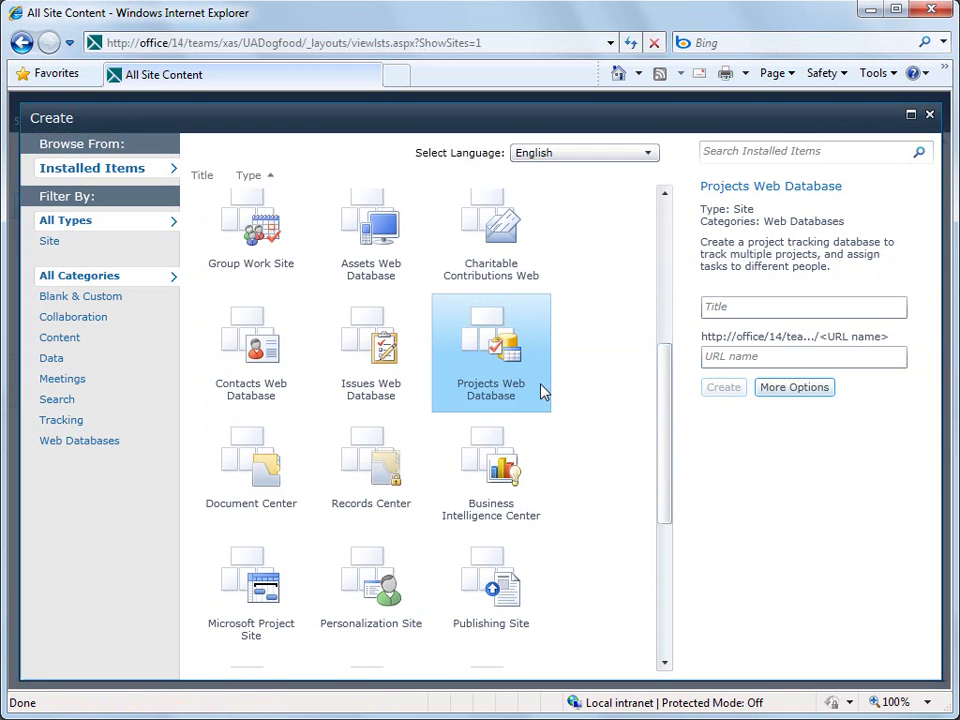
Set the site's title and URL name to Projects and create it
{"action": "left_click", "coordinate": [739, 309]}
{"action": "type", "text": "Projects"}
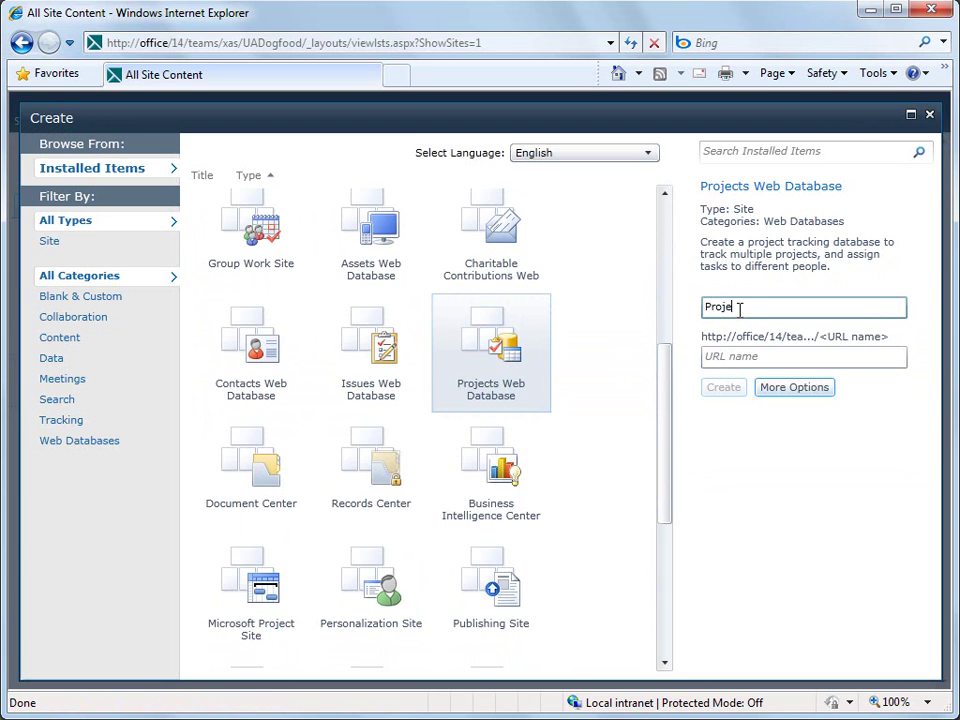
{"action": "left_click", "coordinate": [766, 352]}
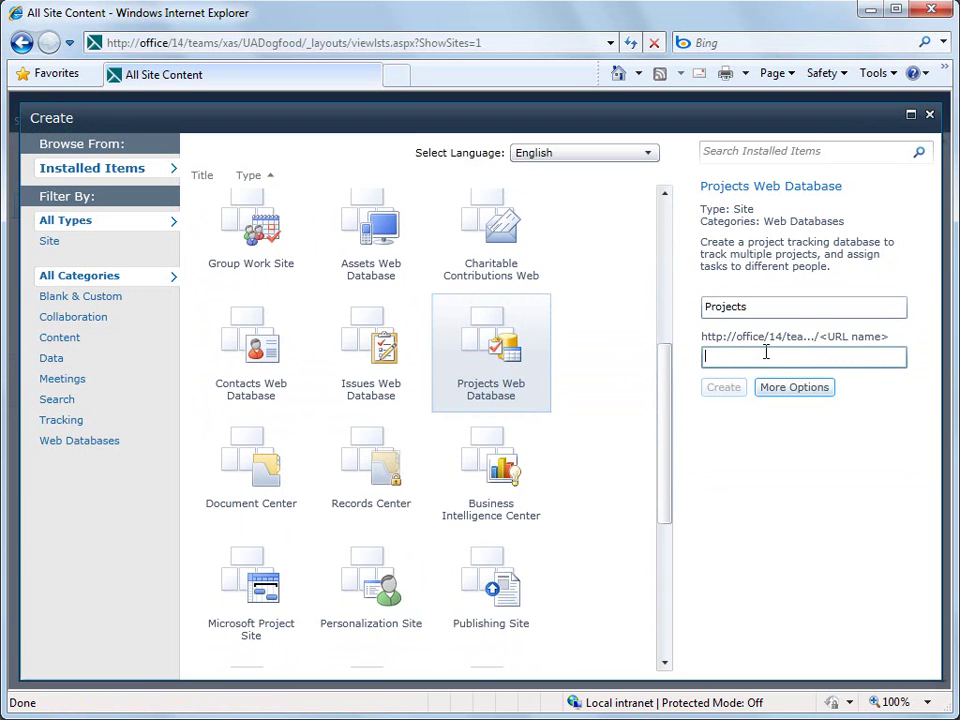
{"action": "type", "text": "Projects"}
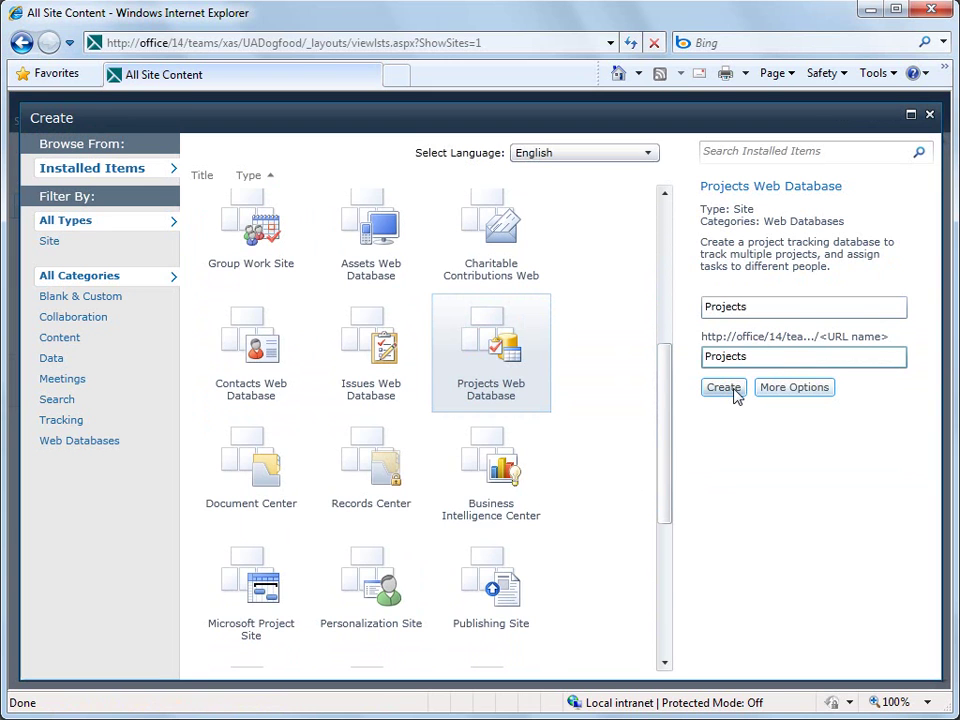
{"action": "left_click", "coordinate": [737, 391]}
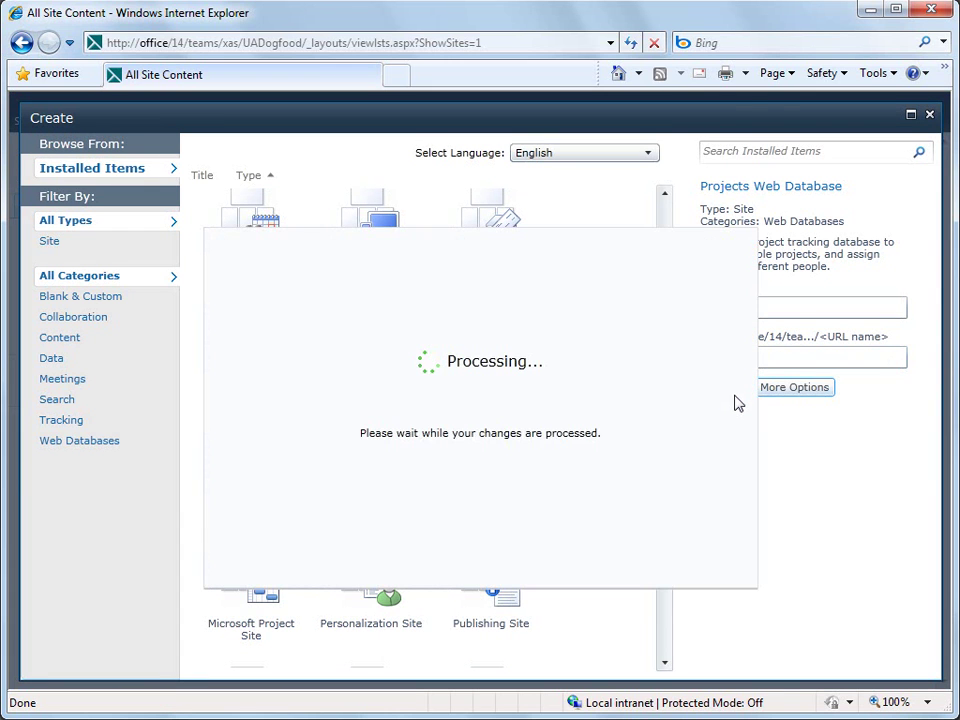